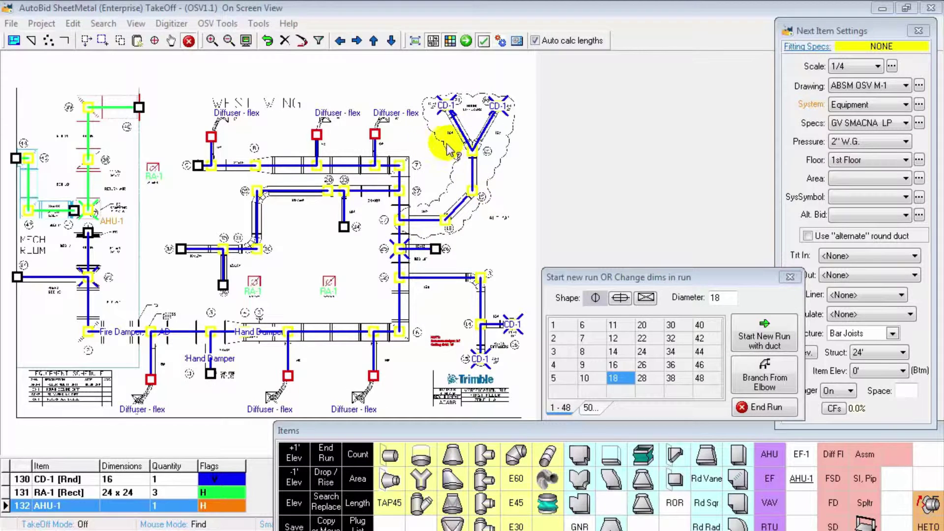
- Pan and zoom into the MECH ROOM ductwork around AHU-1
{"action": "left_click_drag", "start_coordinate": [140, 157], "coordinate": [291, 167]}
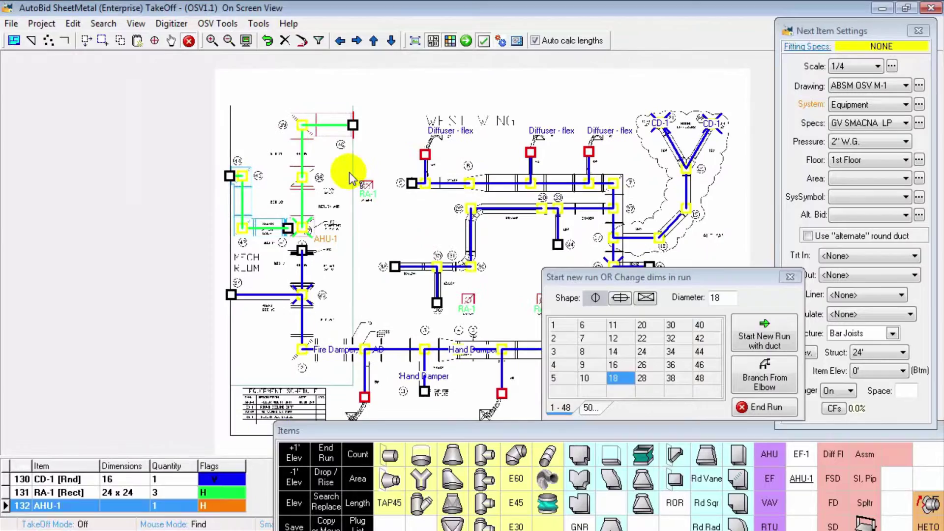
{"action": "scroll", "coordinate": [308, 197], "scroll_direction": "up", "scroll_amount": 3}
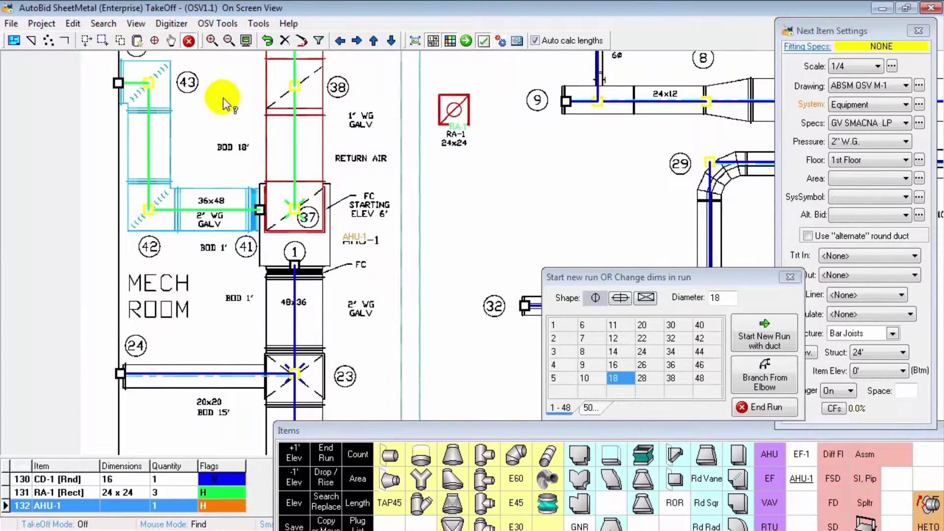
{"action": "left_click_drag", "start_coordinate": [226, 95], "coordinate": [276, 170]}
{"action": "scroll", "coordinate": [275, 170], "scroll_direction": "up", "scroll_amount": 1}
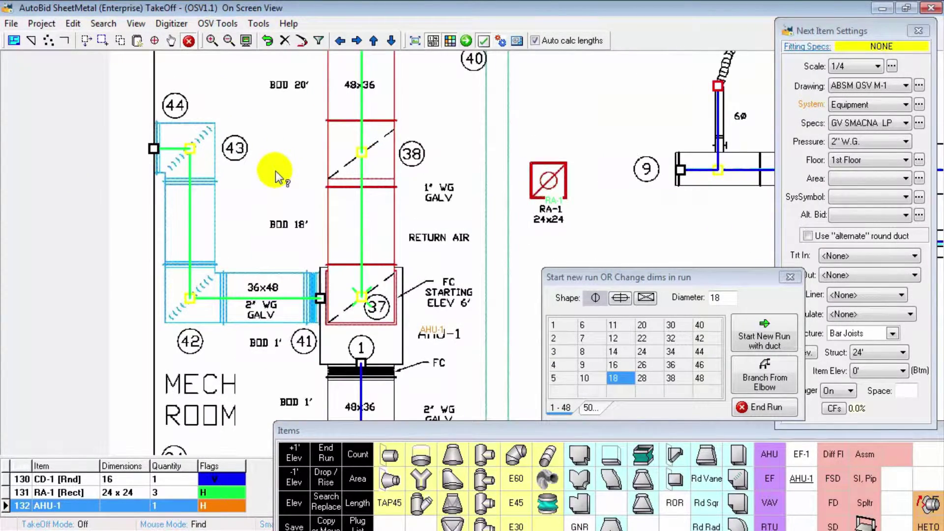
- Box in the mech room ducts (44 to 41) and switch them to the Fresh system with defaults
{"action": "left_click", "coordinate": [103, 41]}
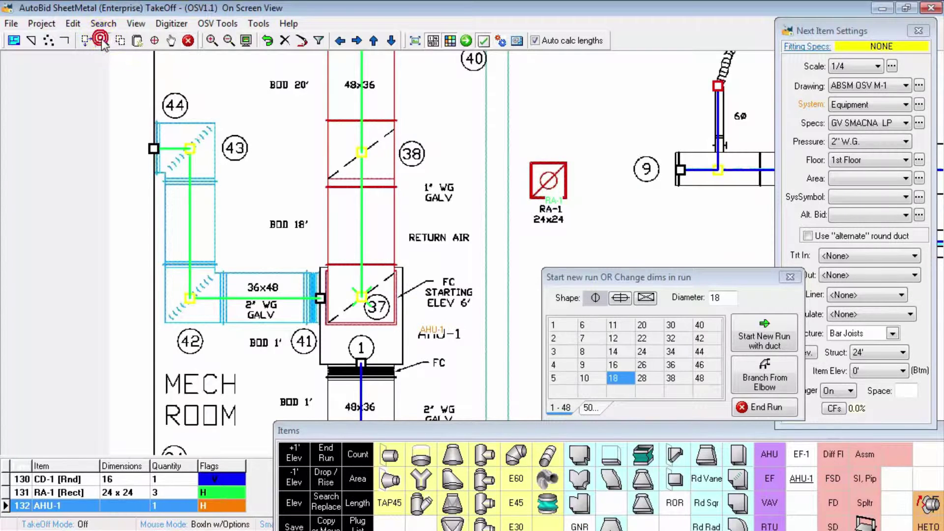
{"action": "left_click_drag", "start_coordinate": [141, 117], "coordinate": [327, 337]}
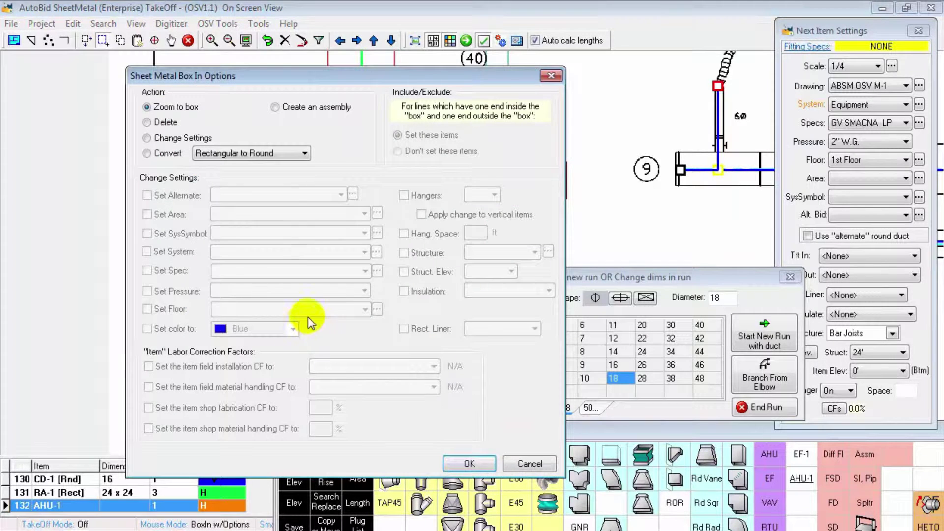
{"action": "mouse_move", "coordinate": [253, 75]}
{"action": "left_mouse_down"}
{"action": "mouse_move", "coordinate": [376, 91]}
{"action": "mouse_move", "coordinate": [468, 68]}
{"action": "left_mouse_up"}
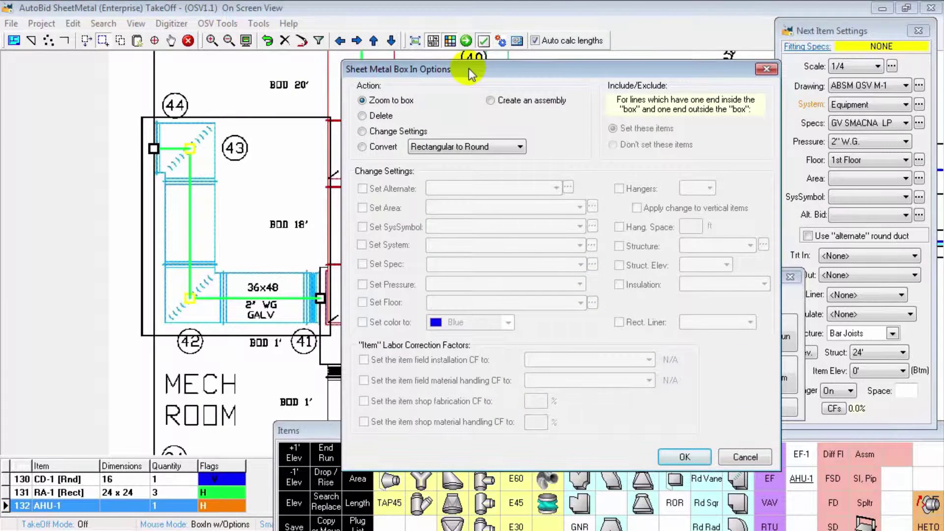
{"action": "left_click", "coordinate": [363, 131]}
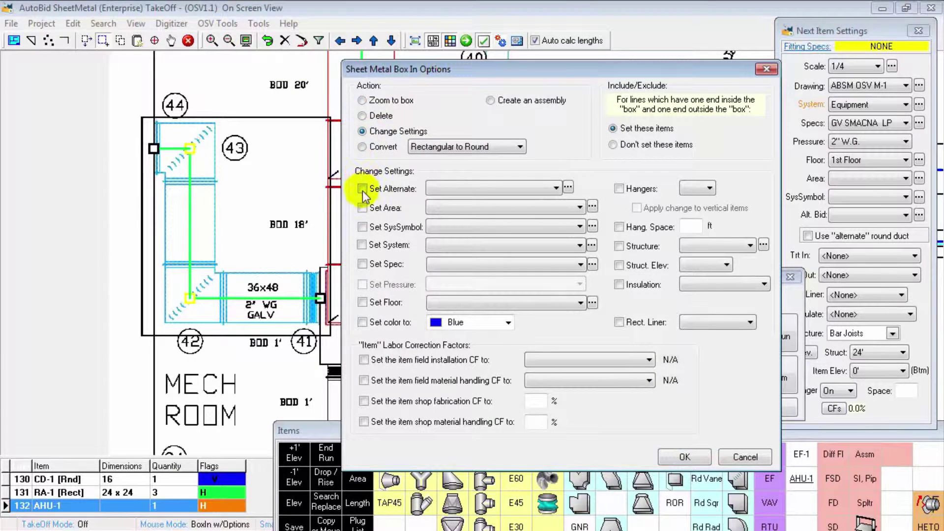
{"action": "left_click", "coordinate": [363, 245]}
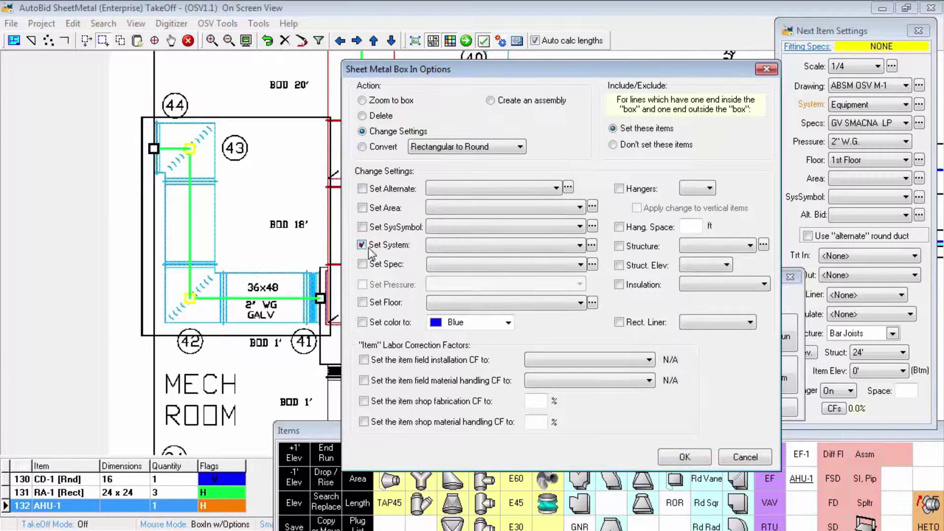
{"action": "left_click", "coordinate": [443, 246]}
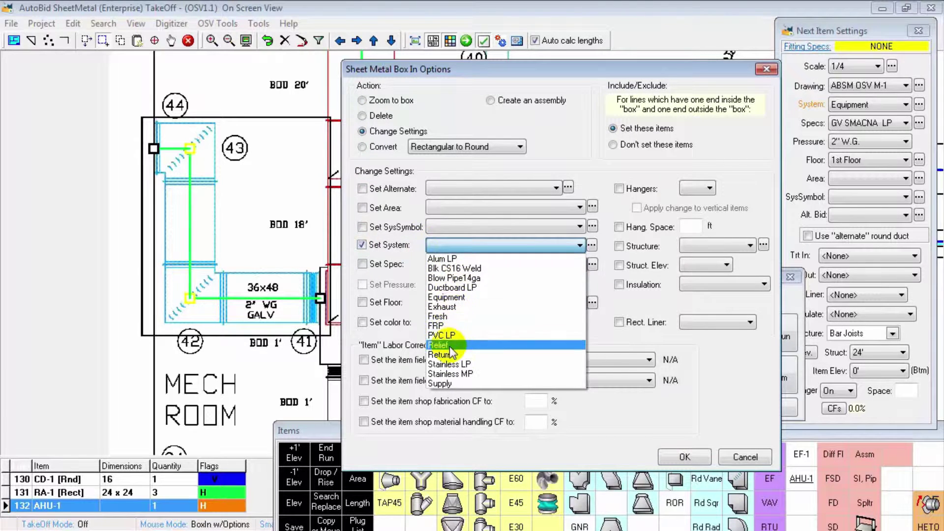
{"action": "left_click", "coordinate": [452, 316]}
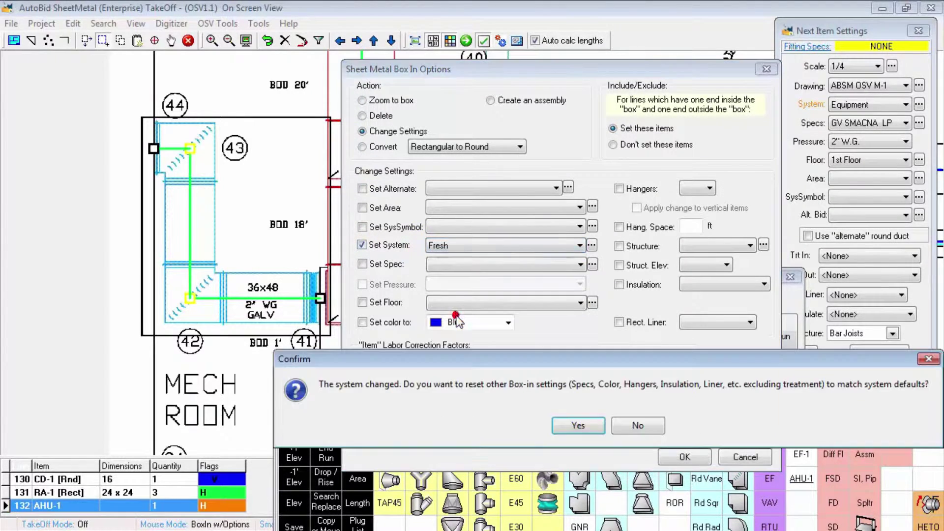
{"action": "left_click", "coordinate": [585, 424]}
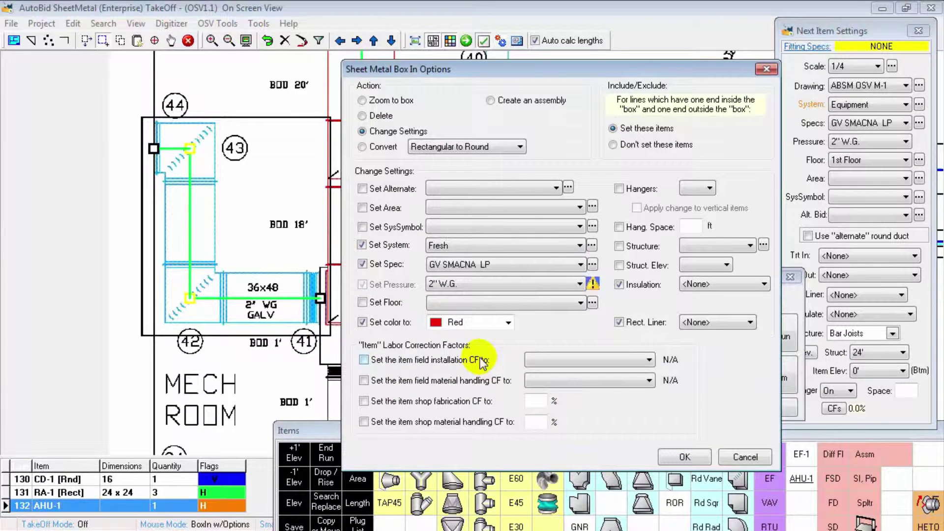
{"action": "left_click", "coordinate": [675, 458]}
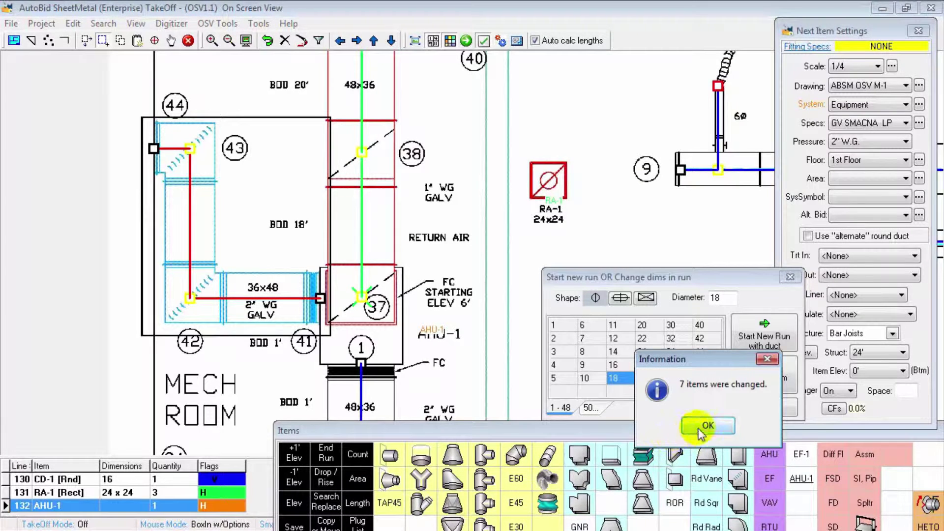
- Match the next-item settings to the 36x48 duct's Fresh system
{"action": "left_click", "coordinate": [701, 430]}
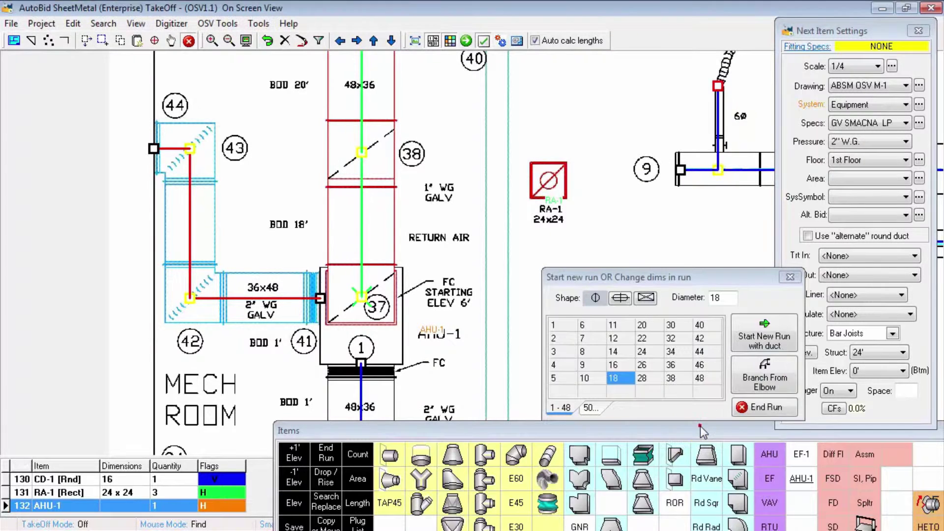
{"action": "double_click", "coordinate": [277, 308]}
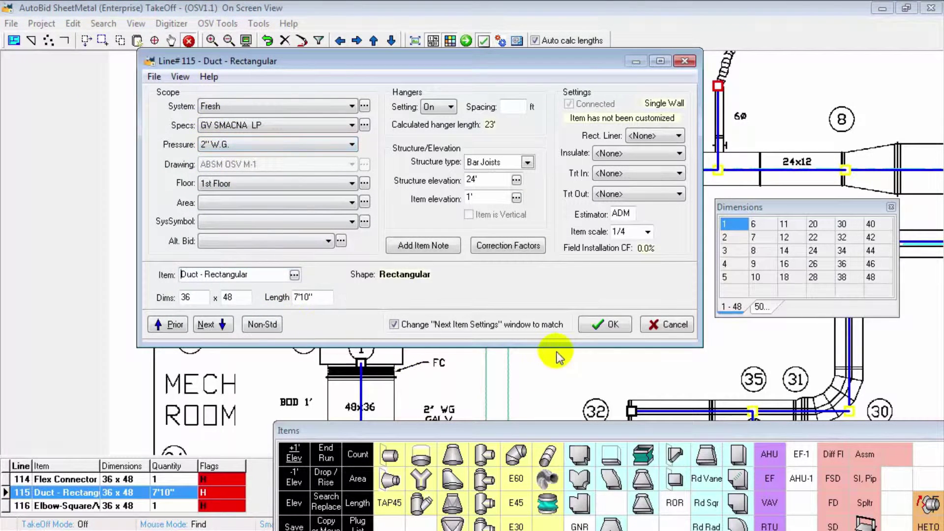
{"action": "left_click", "coordinate": [601, 321]}
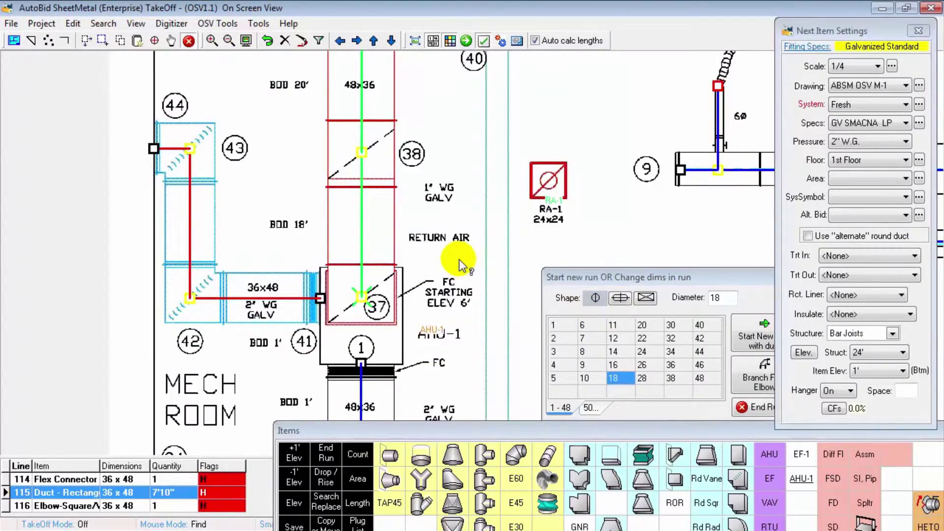
- Pan across the West Wing to the ALT "A" round-diffuser ductwork
{"action": "scroll", "coordinate": [465, 258], "scroll_direction": "down", "scroll_amount": 3}
{"action": "left_click_drag", "start_coordinate": [542, 175], "coordinate": [206, 148]}
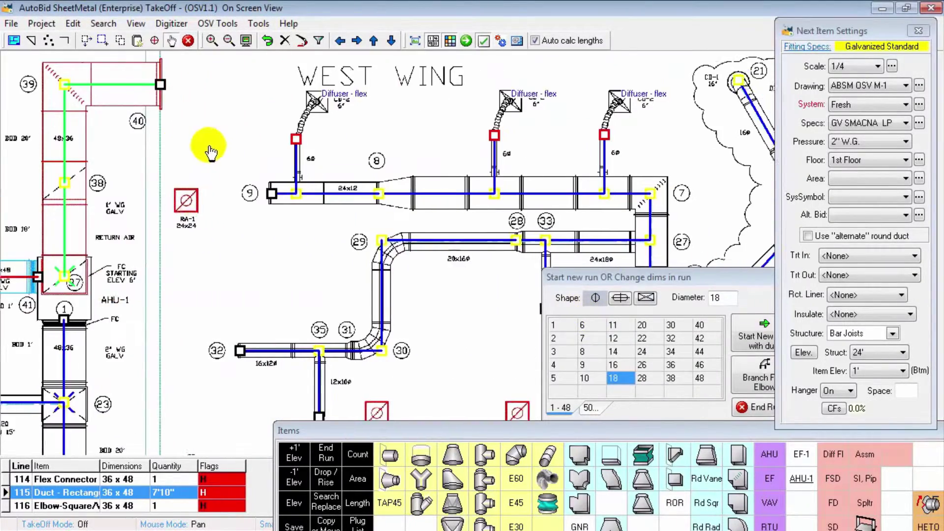
{"action": "mouse_move", "coordinate": [703, 156]}
{"action": "left_mouse_down"}
{"action": "mouse_move", "coordinate": [369, 160]}
{"action": "mouse_move", "coordinate": [267, 199]}
{"action": "left_mouse_up"}
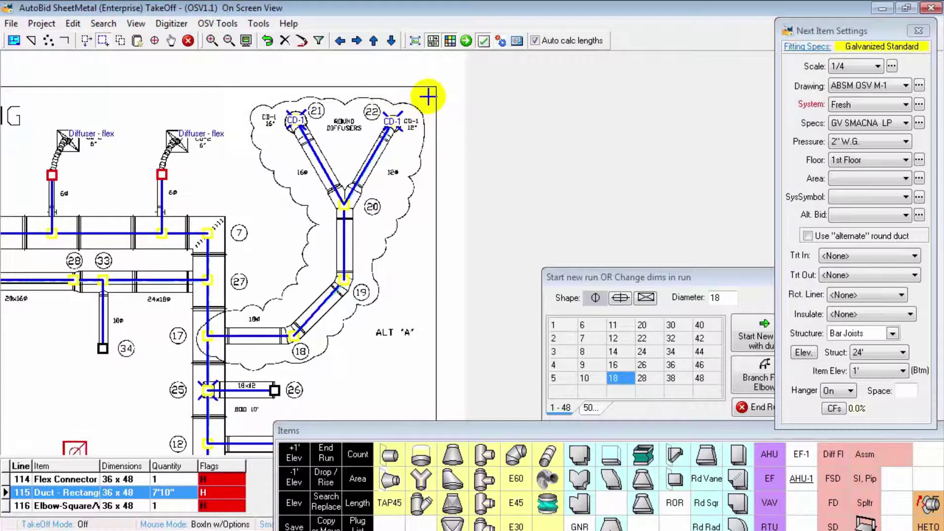
- Box in the round diffuser branch and add a new Additive alternate bid named 'Alternate A'
{"action": "mouse_move", "coordinate": [428, 97]}
{"action": "left_mouse_down"}
{"action": "mouse_move", "coordinate": [342, 158]}
{"action": "mouse_move", "coordinate": [265, 247]}
{"action": "mouse_move", "coordinate": [236, 364]}
{"action": "mouse_move", "coordinate": [235, 353]}
{"action": "left_mouse_up"}
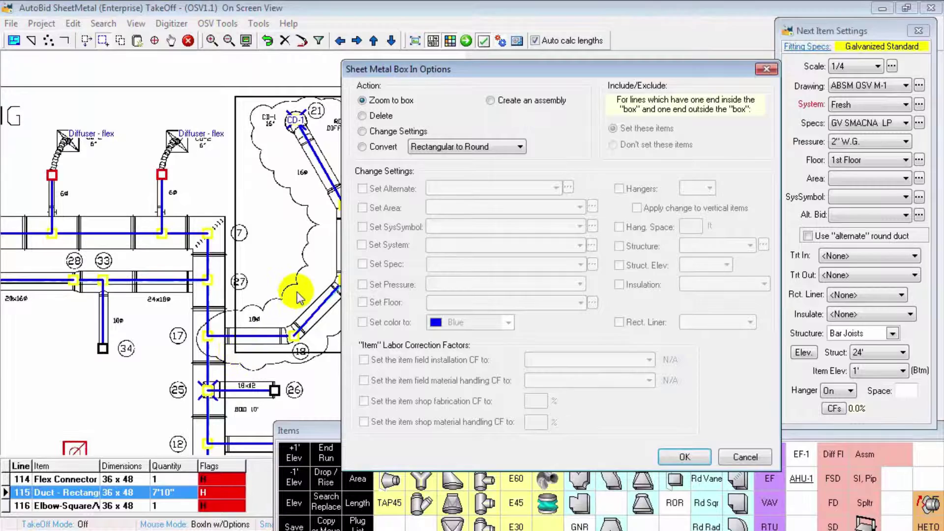
{"action": "left_click", "coordinate": [389, 135]}
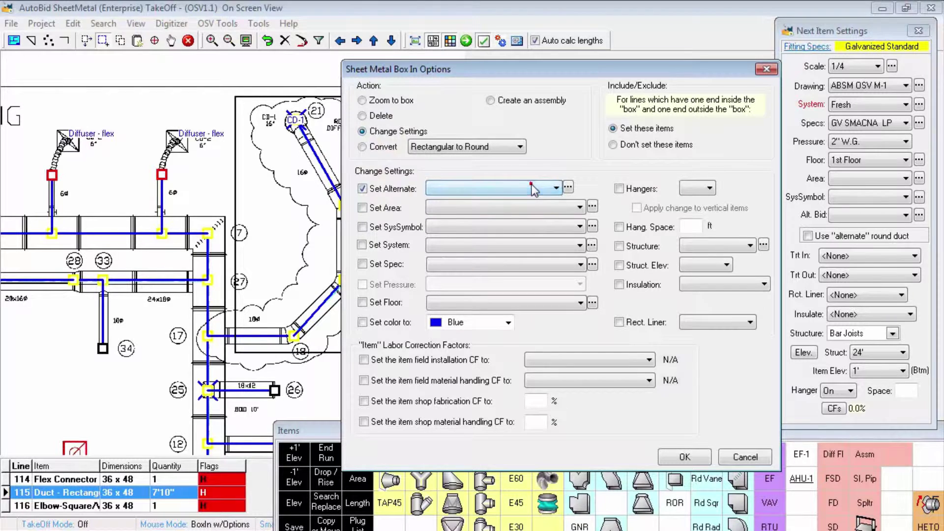
{"action": "left_click", "coordinate": [566, 187]}
{"action": "left_click", "coordinate": [618, 142]}
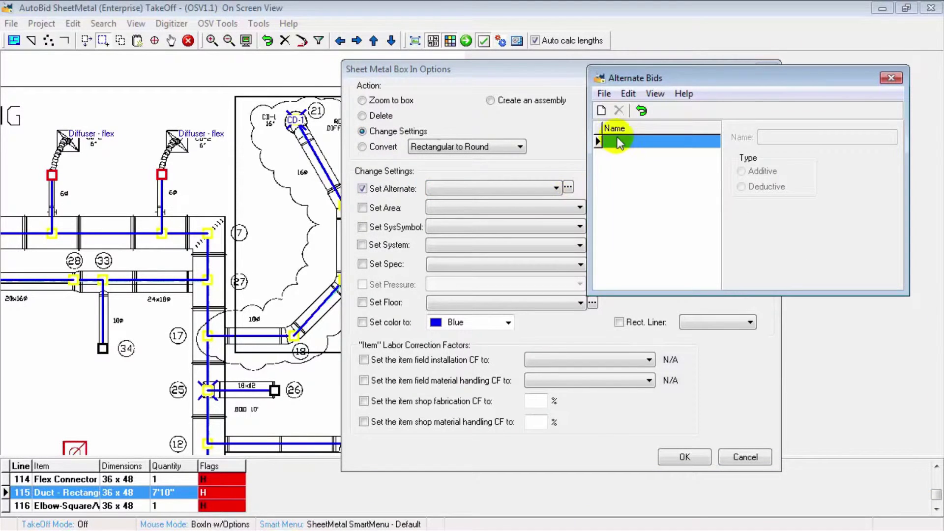
{"action": "left_click", "coordinate": [602, 111]}
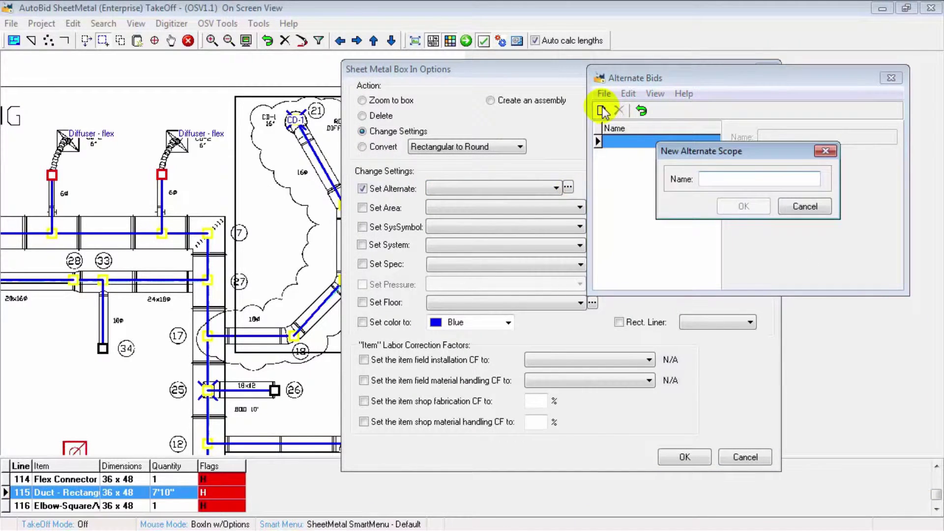
{"action": "type", "text": "Alternate A"}
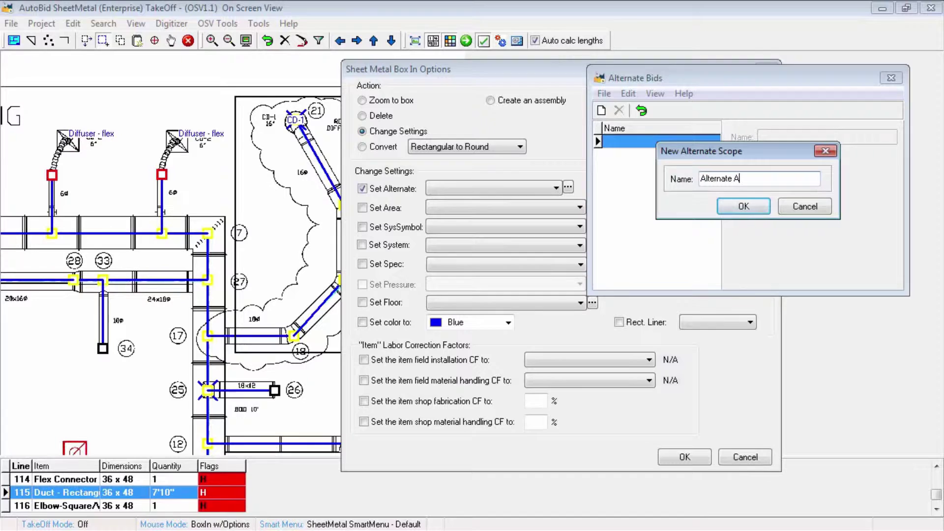
{"action": "left_click", "coordinate": [747, 207]}
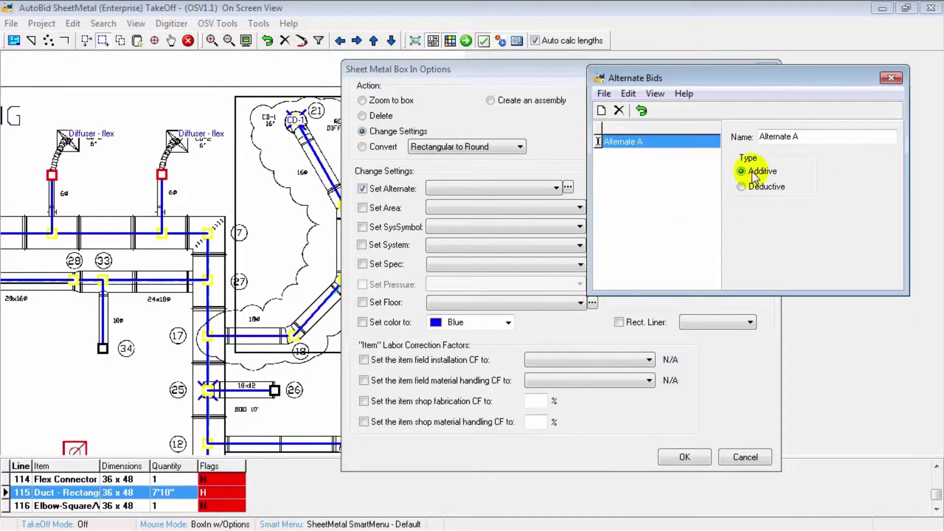
- Assign the 14 boxed round-diffuser items to Alternate A and colour them Fuchsia
{"action": "left_click", "coordinate": [891, 78]}
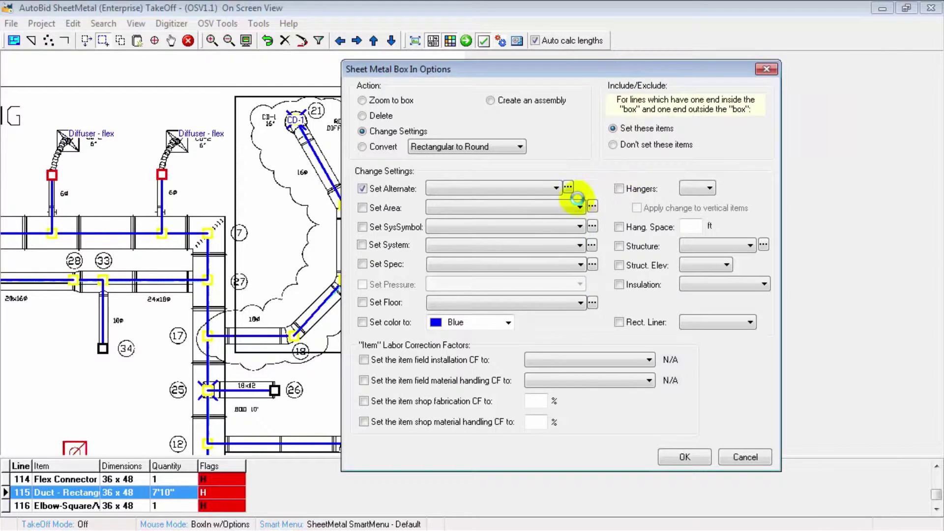
{"action": "left_click", "coordinate": [467, 189]}
{"action": "left_click", "coordinate": [453, 201]}
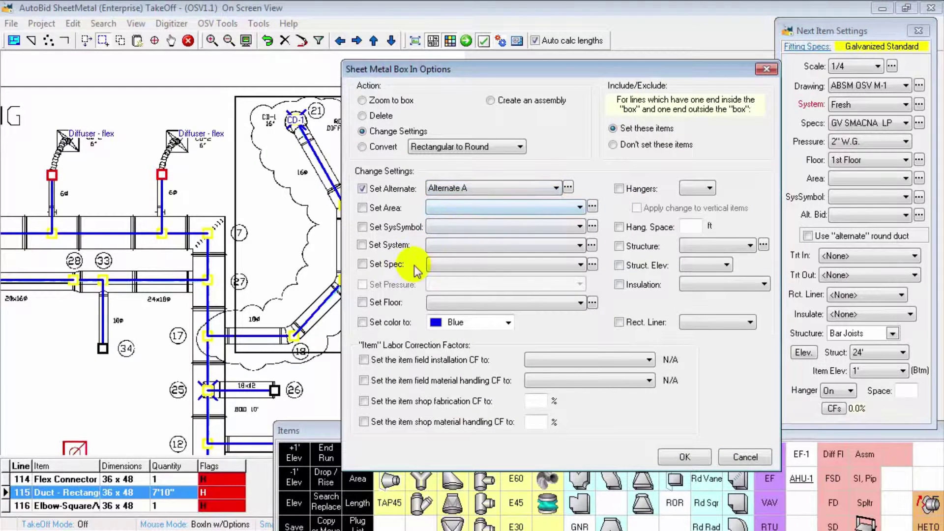
{"action": "left_click", "coordinate": [363, 322]}
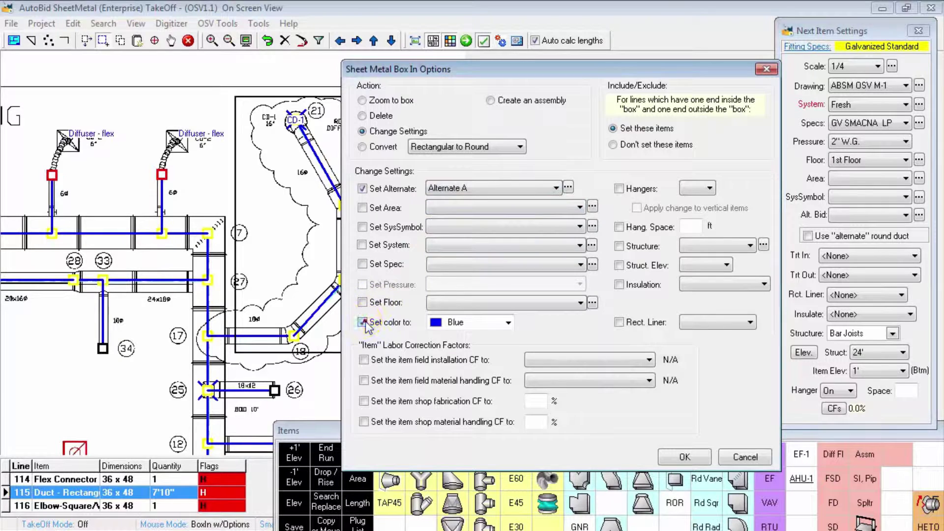
{"action": "left_click", "coordinate": [508, 324]}
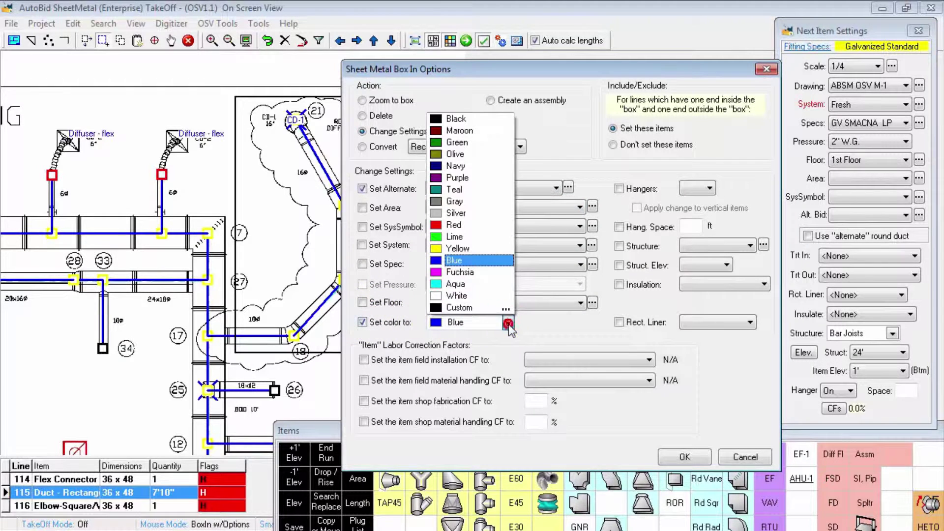
{"action": "left_click", "coordinate": [467, 273]}
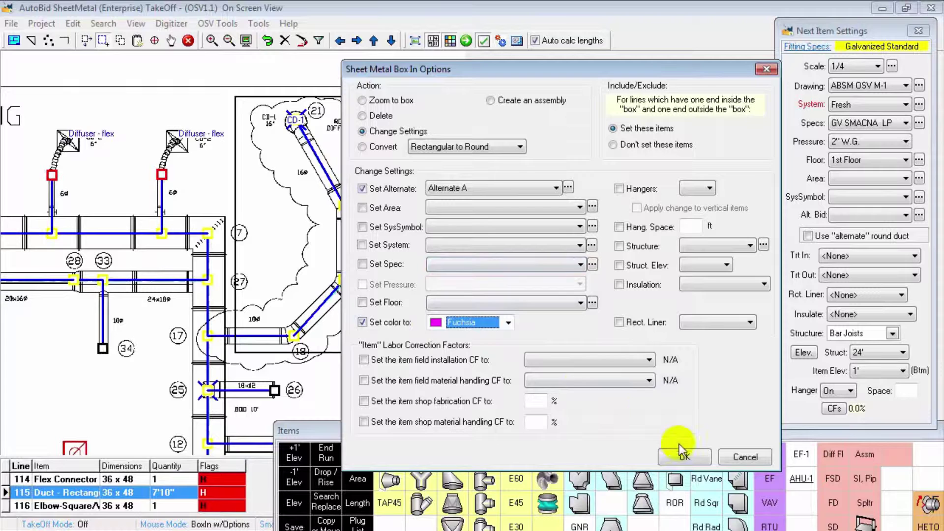
{"action": "left_click", "coordinate": [685, 457]}
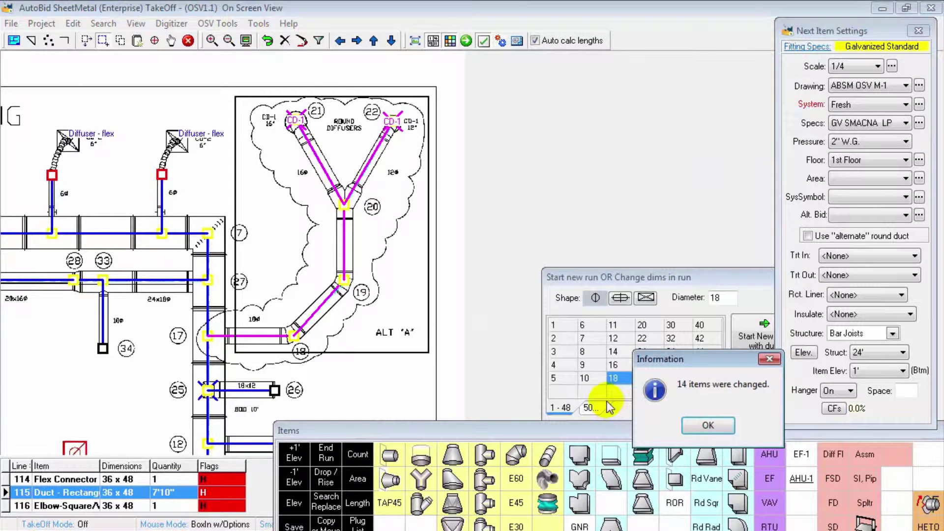
{"action": "left_click", "coordinate": [704, 425]}
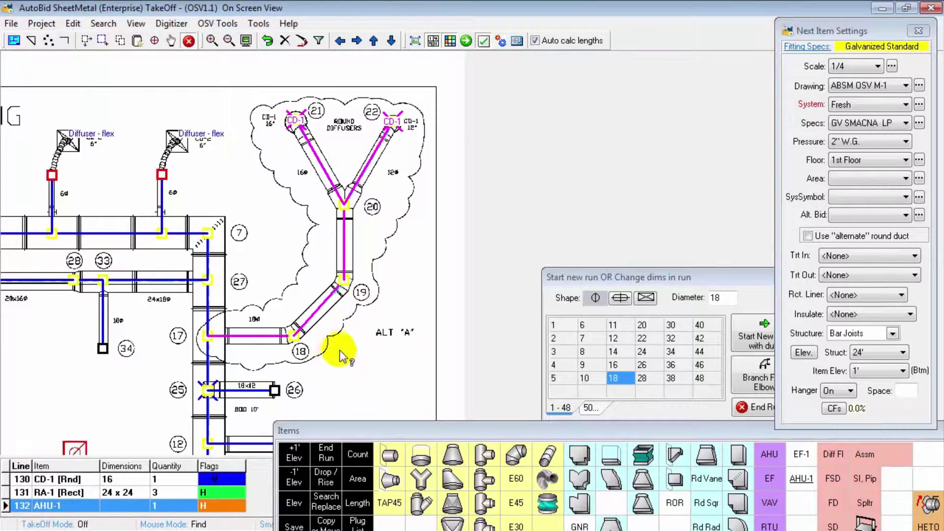
- Box in the duct run feeding the two round diffusers and choose Create an assembly
{"action": "mouse_move", "coordinate": [338, 348]}
{"action": "left_mouse_down"}
{"action": "mouse_move", "coordinate": [329, 190]}
{"action": "mouse_move", "coordinate": [311, 137]}
{"action": "left_mouse_up"}
{"action": "left_click_drag", "start_coordinate": [267, 323], "coordinate": [186, 279]}
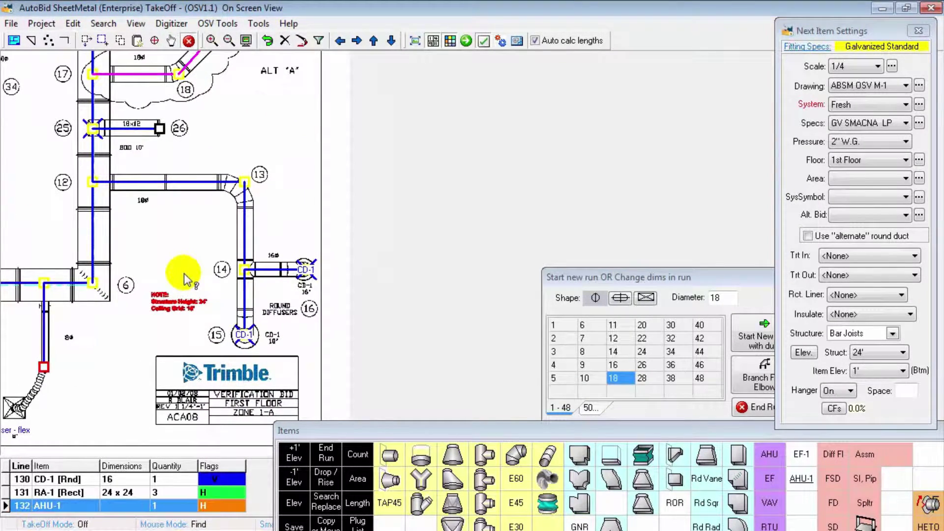
{"action": "left_click", "coordinate": [102, 39]}
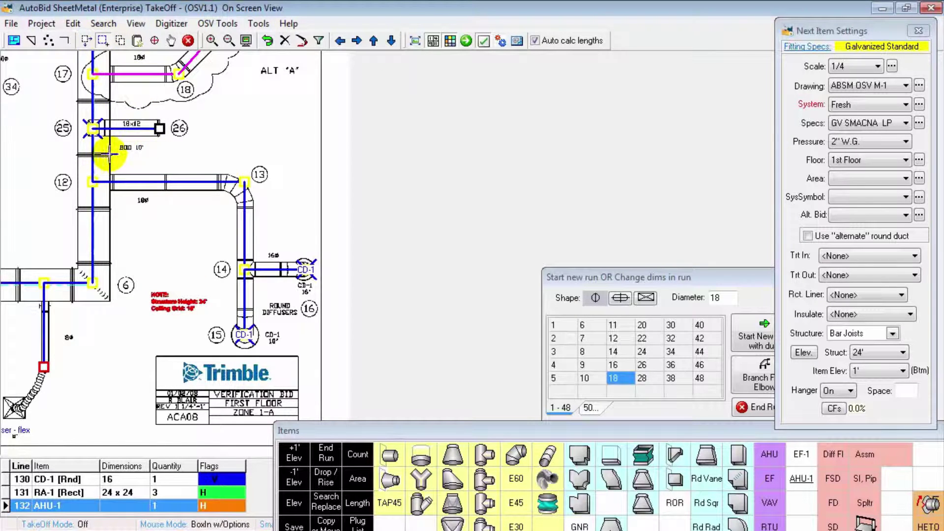
{"action": "left_click_drag", "start_coordinate": [107, 154], "coordinate": [335, 364]}
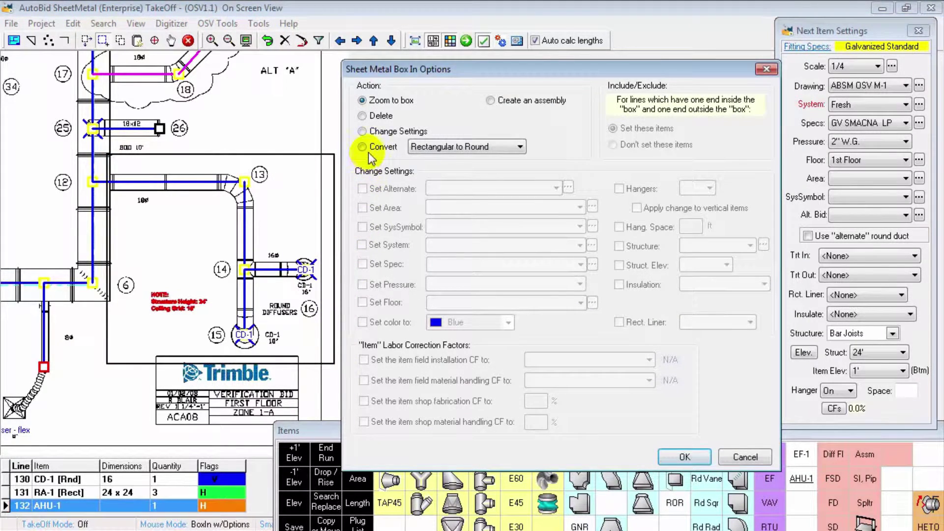
{"action": "left_click", "coordinate": [491, 101]}
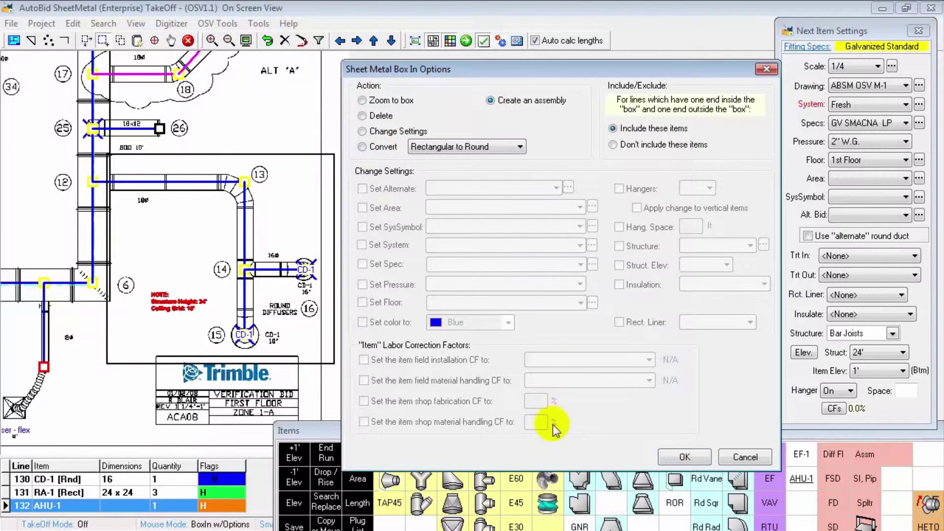
{"action": "left_click", "coordinate": [683, 458]}
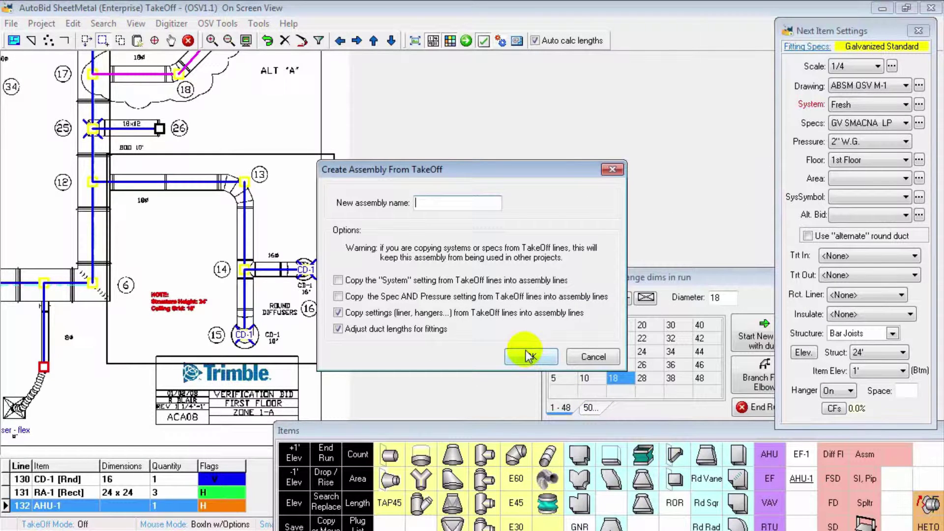
- Create assembly 'Room A Layout' copying System and Spec/Pressure settings, then review its Items
{"action": "type", "text": "Room A Layout"}
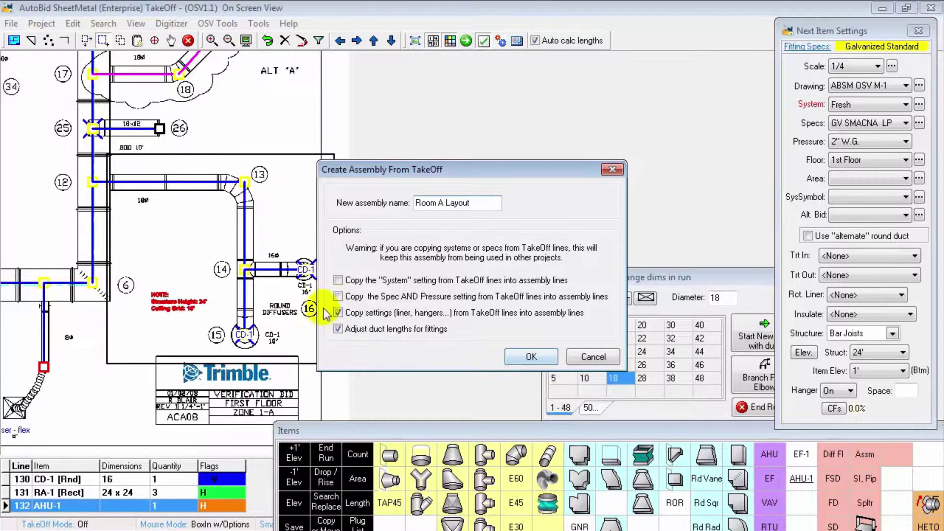
{"action": "left_click", "coordinate": [338, 280]}
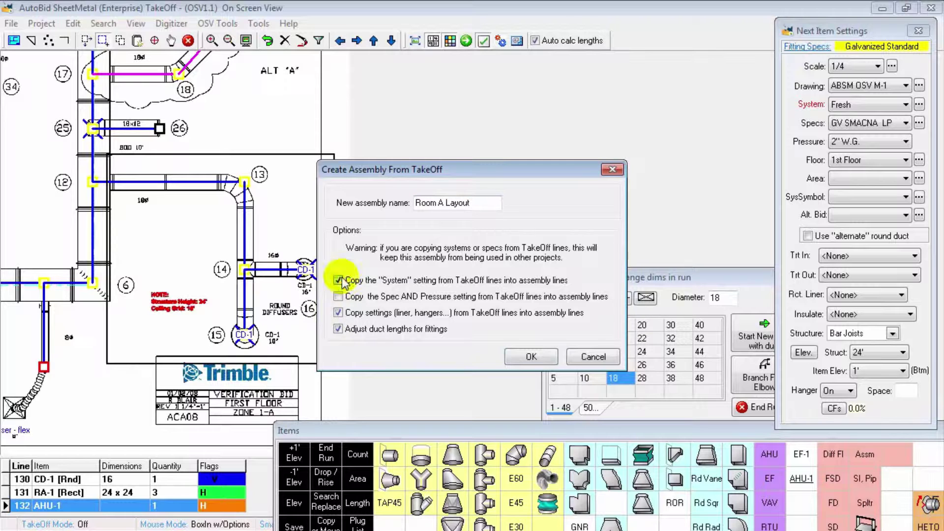
{"action": "left_click", "coordinate": [339, 296]}
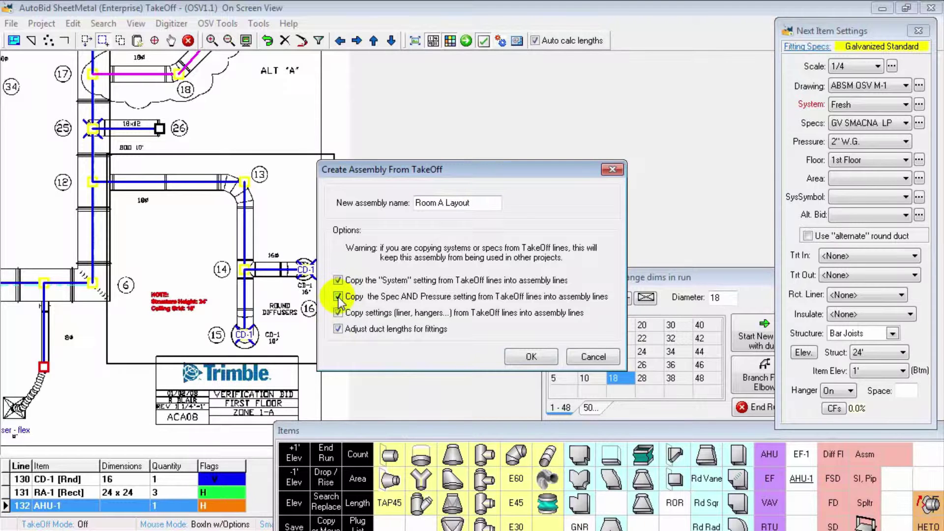
{"action": "left_click", "coordinate": [337, 330]}
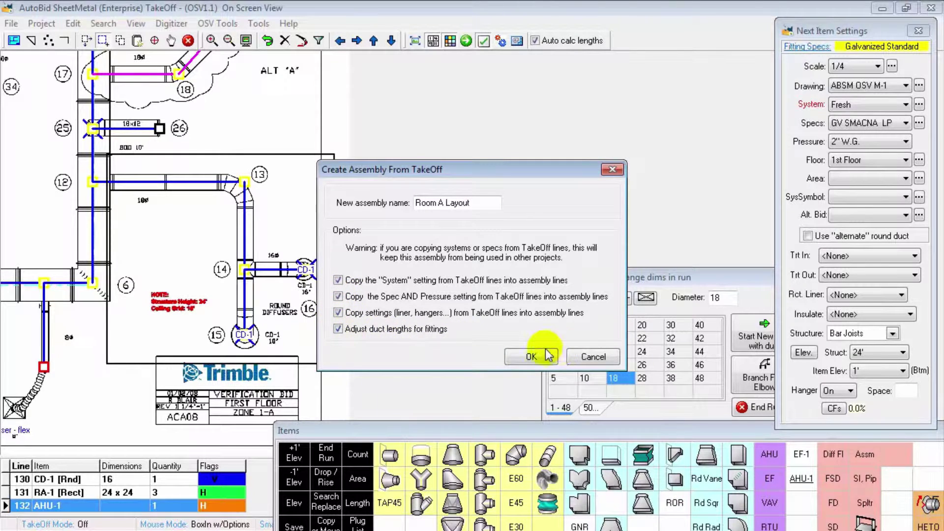
{"action": "left_click", "coordinate": [523, 355]}
{"action": "left_click", "coordinate": [522, 354]}
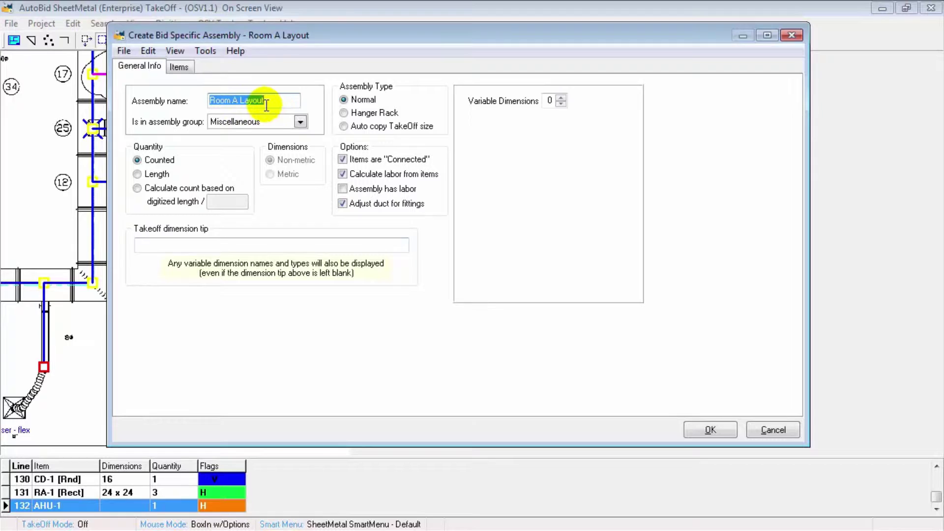
{"action": "left_click", "coordinate": [179, 68]}
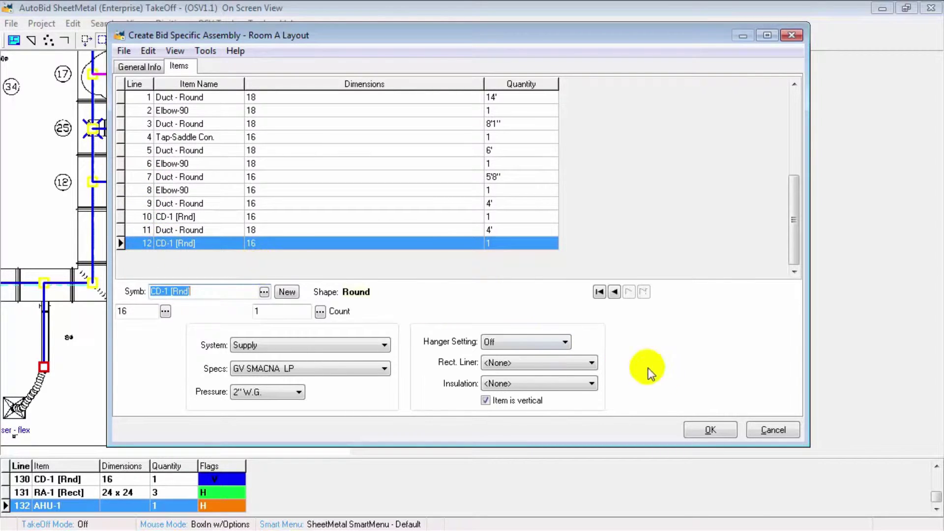
- Close the Room A Layout assembly and pan to the upper ductwork
{"action": "left_click", "coordinate": [707, 431]}
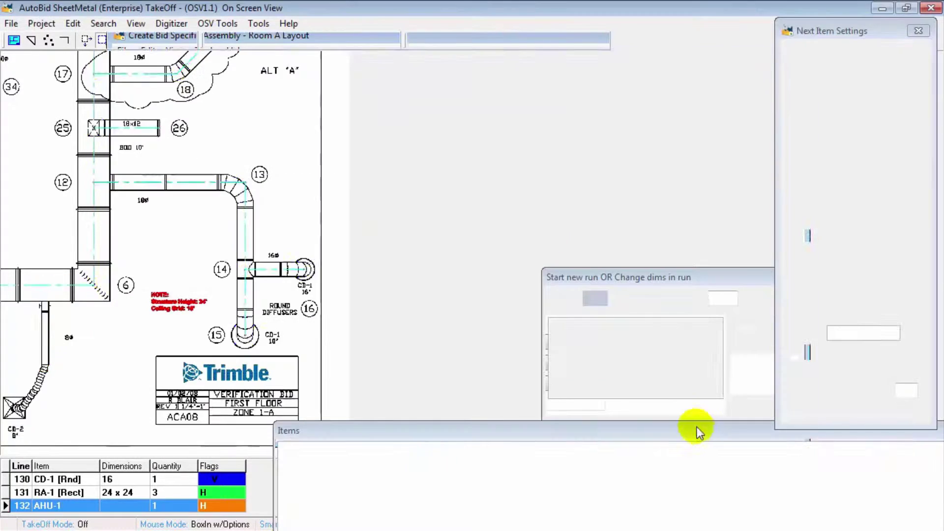
{"action": "left_click_drag", "start_coordinate": [174, 278], "coordinate": [394, 263]}
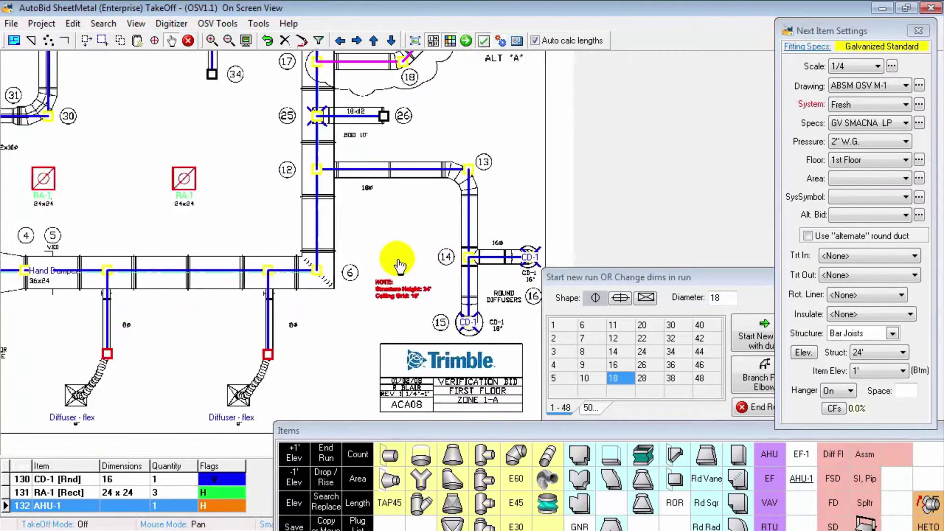
{"action": "mouse_move", "coordinate": [133, 226]}
{"action": "left_mouse_down"}
{"action": "mouse_move", "coordinate": [128, 211]}
{"action": "mouse_move", "coordinate": [230, 347]}
{"action": "left_mouse_up"}
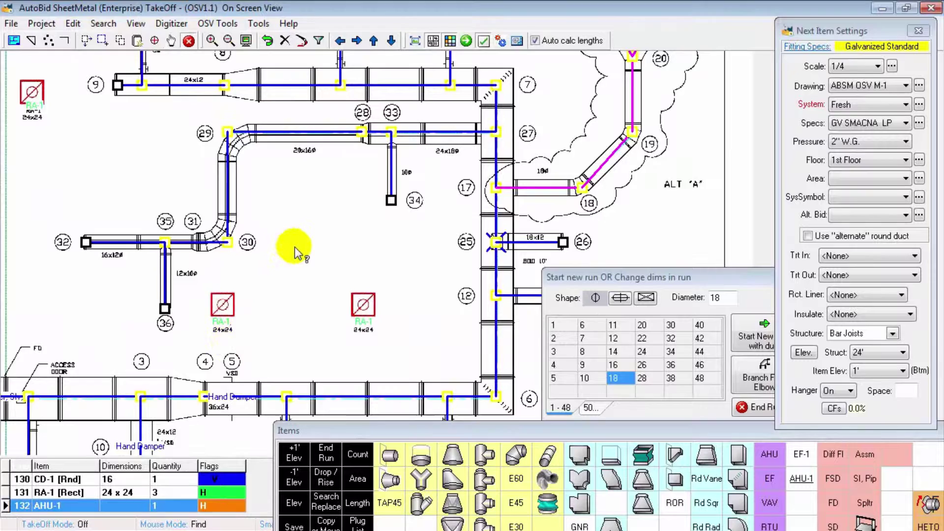
{"action": "left_click_drag", "start_coordinate": [296, 249], "coordinate": [291, 274]}
{"action": "scroll", "coordinate": [434, 199], "scroll_direction": "up", "scroll_amount": 1}
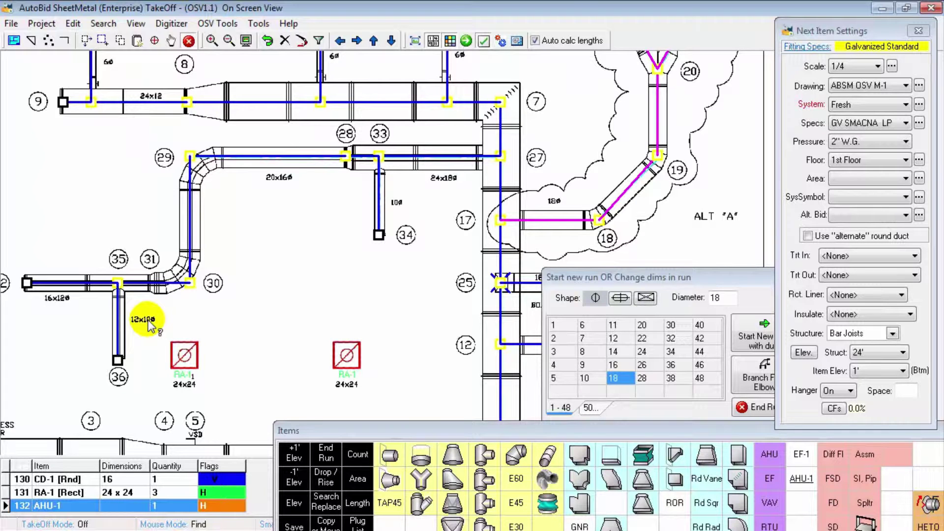
- Filter drawing ABSM OSV M-1 to show only the Supply system
{"action": "left_click", "coordinate": [320, 42]}
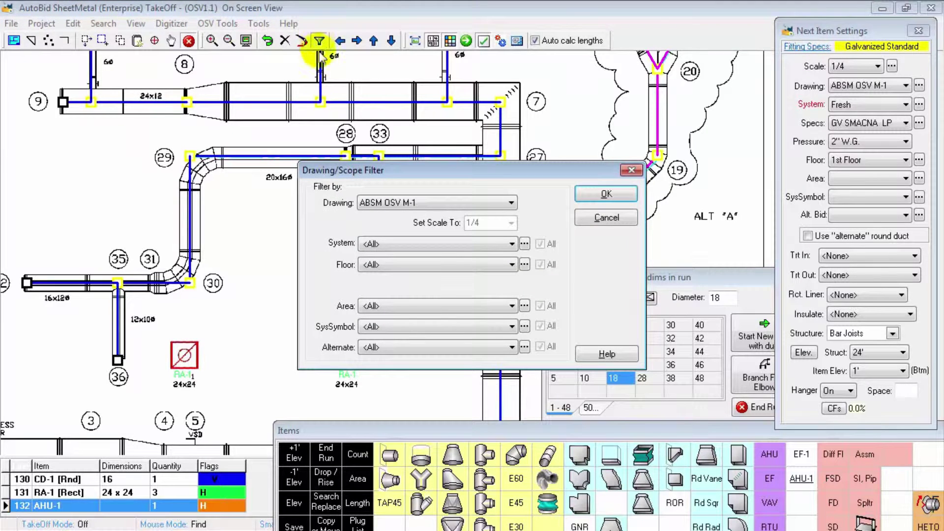
{"action": "left_click", "coordinate": [387, 244]}
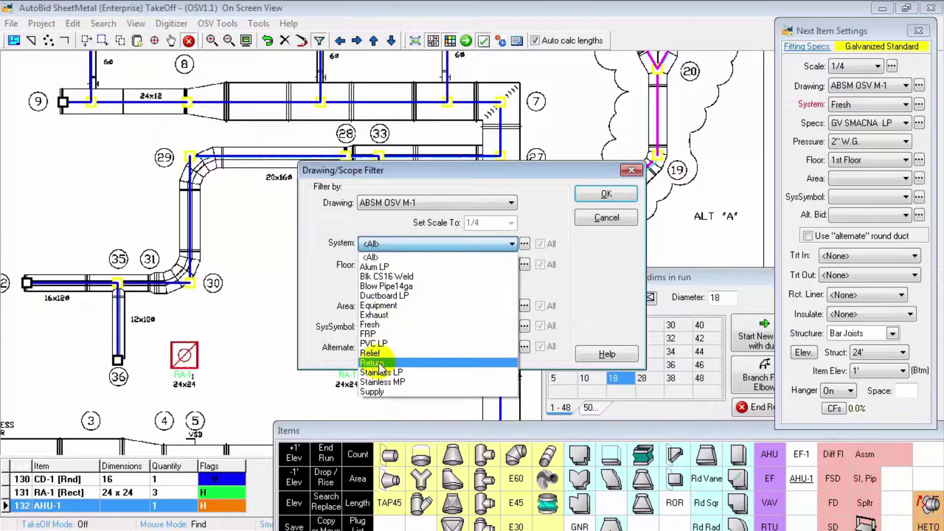
{"action": "left_click", "coordinate": [379, 392]}
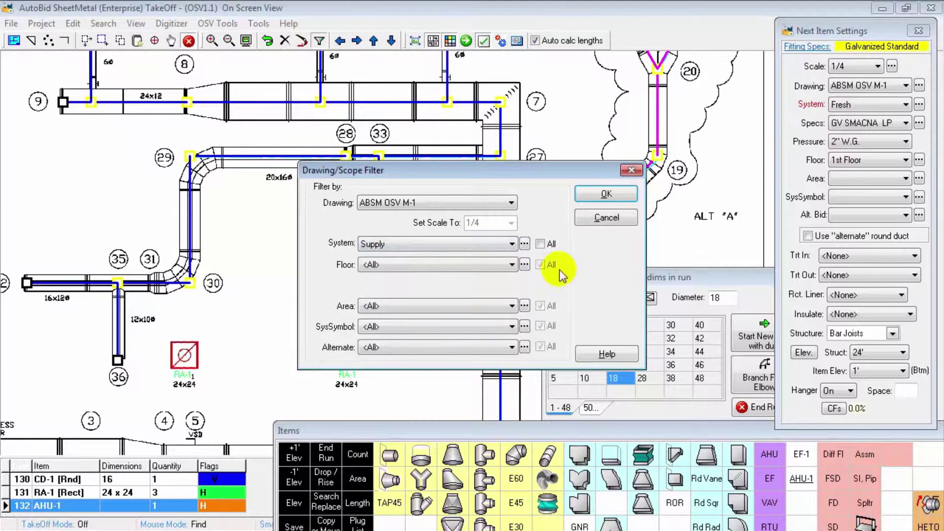
{"action": "left_click", "coordinate": [606, 195]}
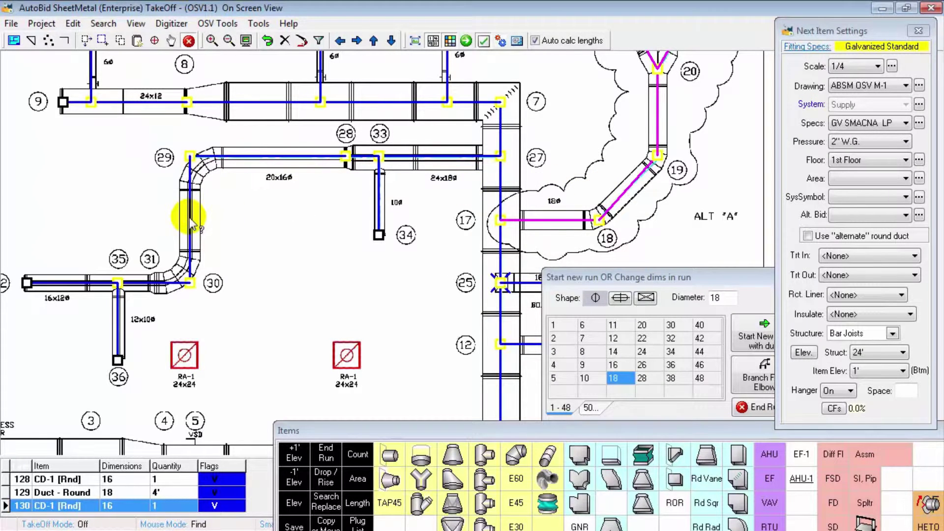
- Box in the 24x18 run, 10" branch to 34, ducts around 29–36, and 20x16 duct
{"action": "left_click", "coordinate": [102, 41]}
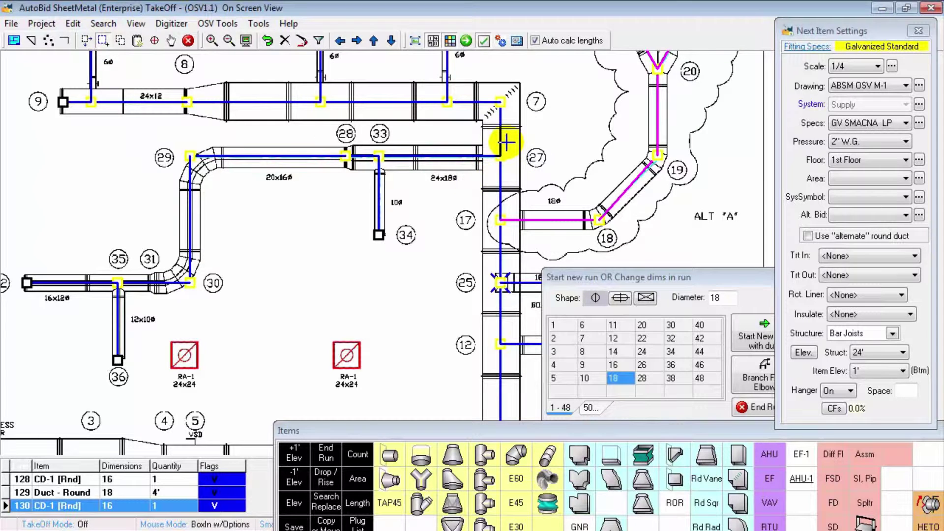
{"action": "left_click_drag", "start_coordinate": [507, 143], "coordinate": [329, 204]}
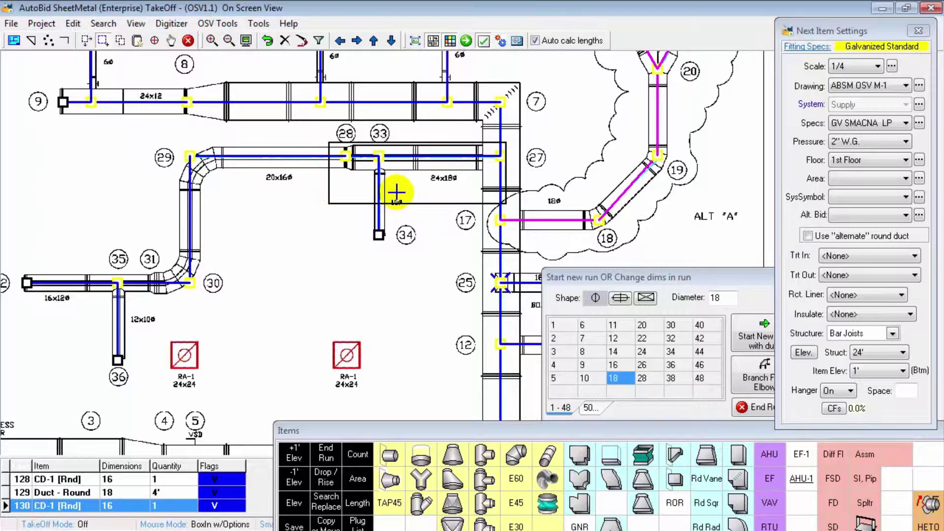
{"action": "left_click_drag", "start_coordinate": [407, 187], "coordinate": [346, 249]}
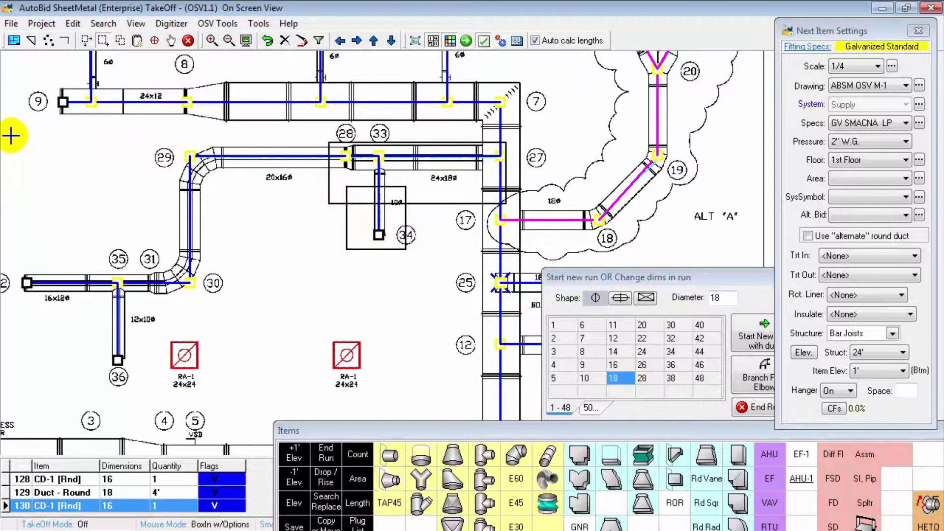
{"action": "mouse_move", "coordinate": [11, 135]}
{"action": "left_mouse_down"}
{"action": "mouse_move", "coordinate": [217, 237]}
{"action": "mouse_move", "coordinate": [243, 312]}
{"action": "mouse_move", "coordinate": [249, 382]}
{"action": "left_mouse_up"}
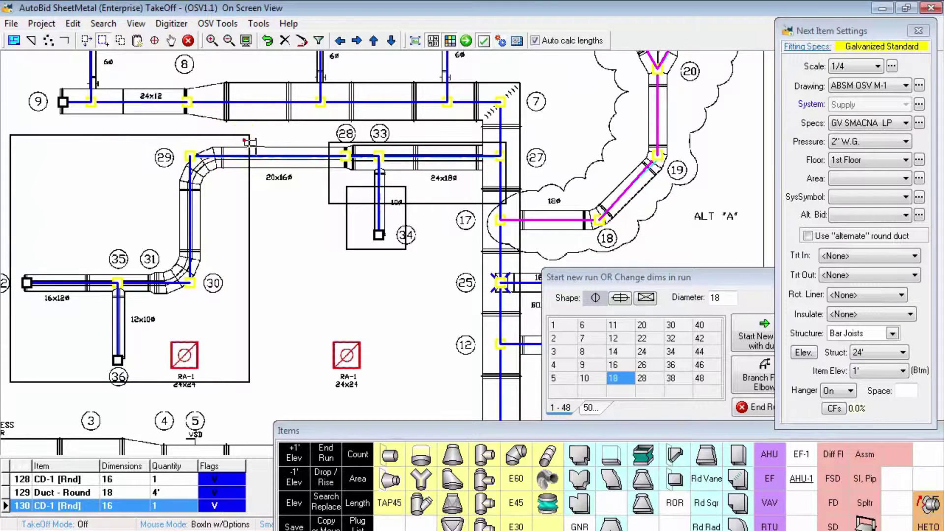
{"action": "left_click_drag", "start_coordinate": [245, 140], "coordinate": [336, 194]}
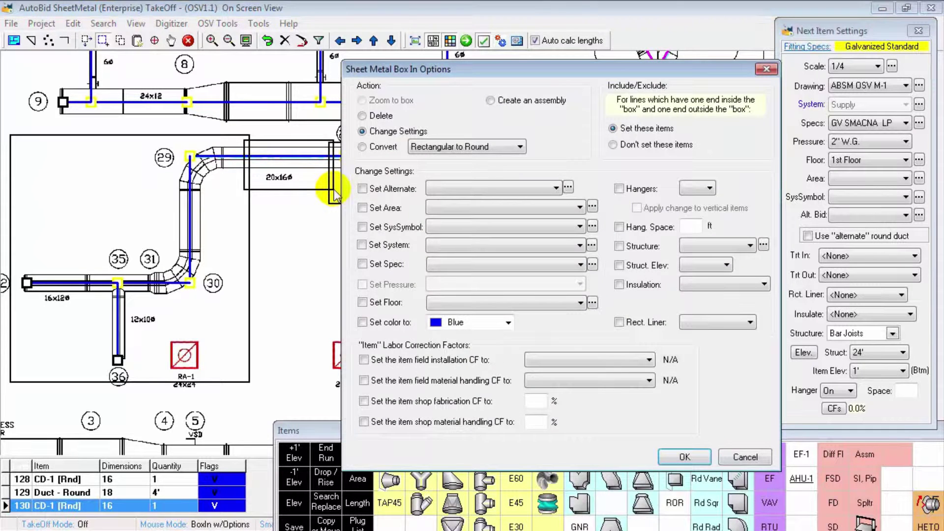
- Convert the boxed ductwork from Oval to Rectangular using Galv Standard fitting defaults
{"action": "left_click", "coordinate": [369, 147]}
{"action": "left_click", "coordinate": [438, 147]}
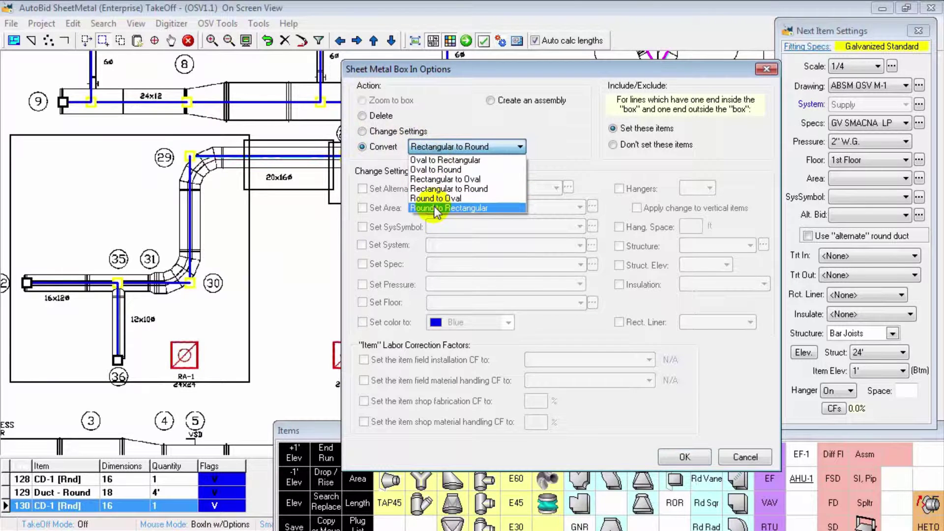
{"action": "left_click", "coordinate": [441, 161]}
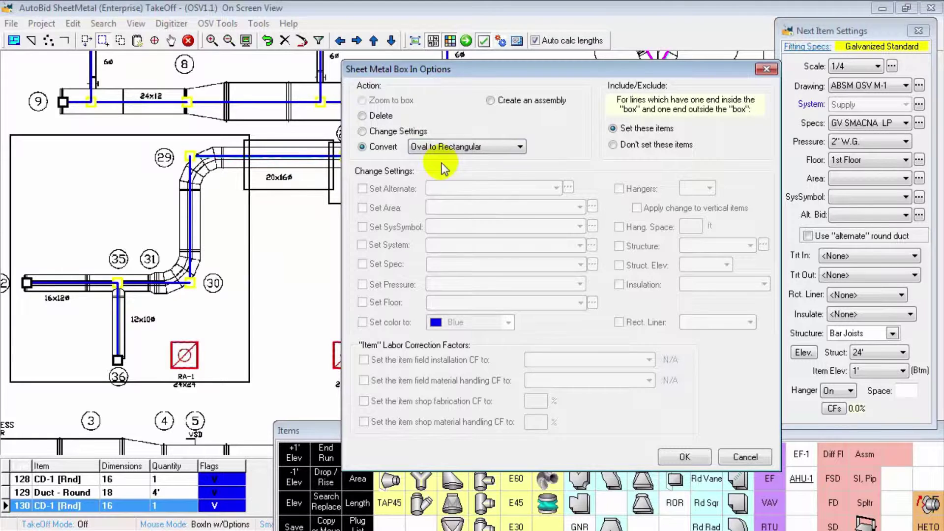
{"action": "left_click", "coordinate": [684, 458]}
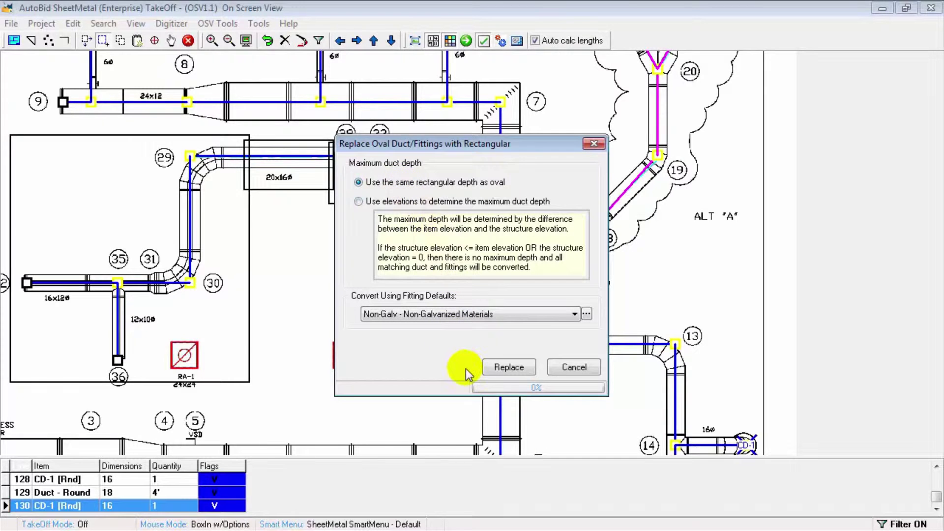
{"action": "left_click", "coordinate": [519, 314]}
{"action": "left_click", "coordinate": [509, 337]}
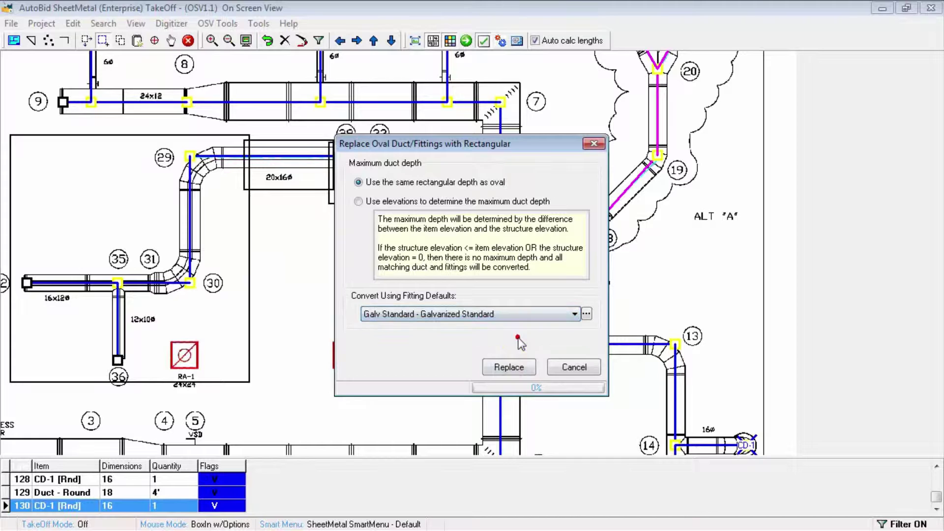
{"action": "left_click", "coordinate": [509, 368]}
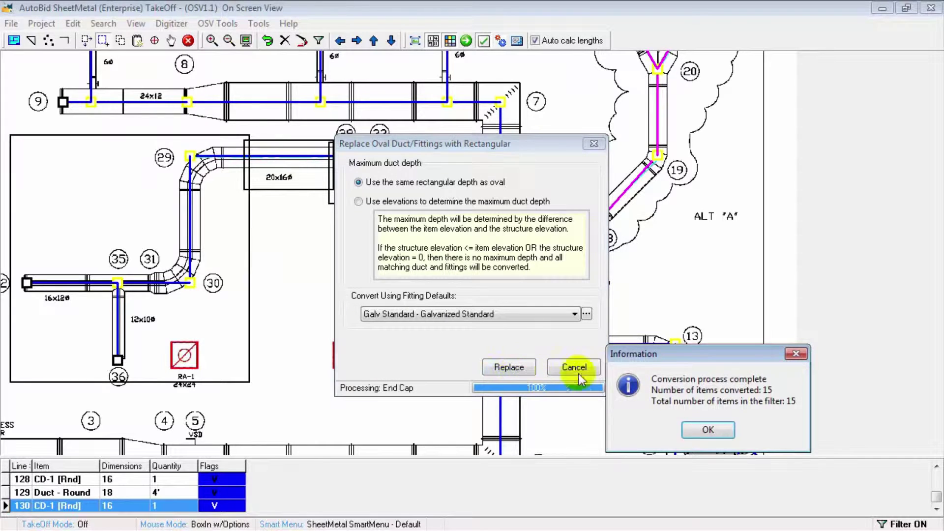
- Dismiss the conversion summary and open Line# 77, the converted 22x18 rectangular duct
{"action": "left_click", "coordinate": [704, 431]}
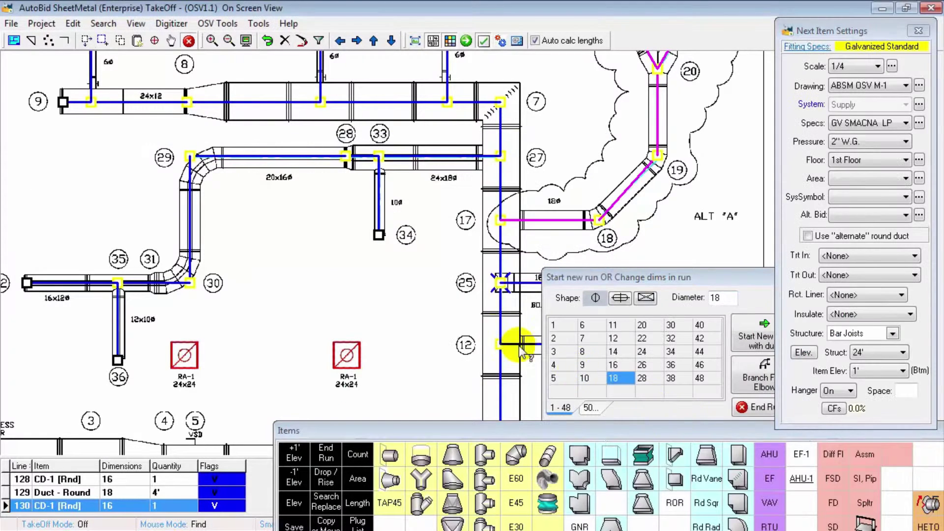
{"action": "double_click", "coordinate": [409, 159]}
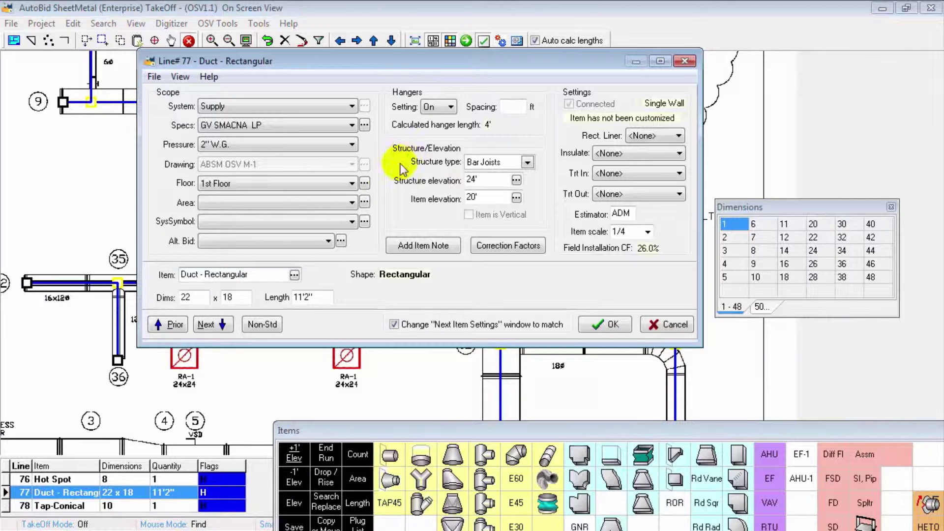
{"action": "left_click", "coordinate": [183, 274]}
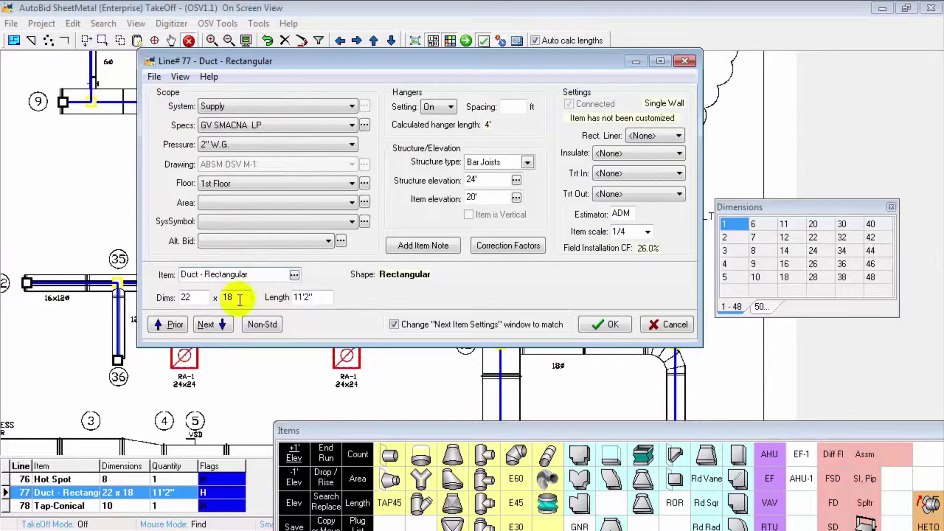
- Review lines 78–83 (Tap-Conical, rectangular ducts, transition, radius elbow) and accept line 83
{"action": "left_click", "coordinate": [212, 325]}
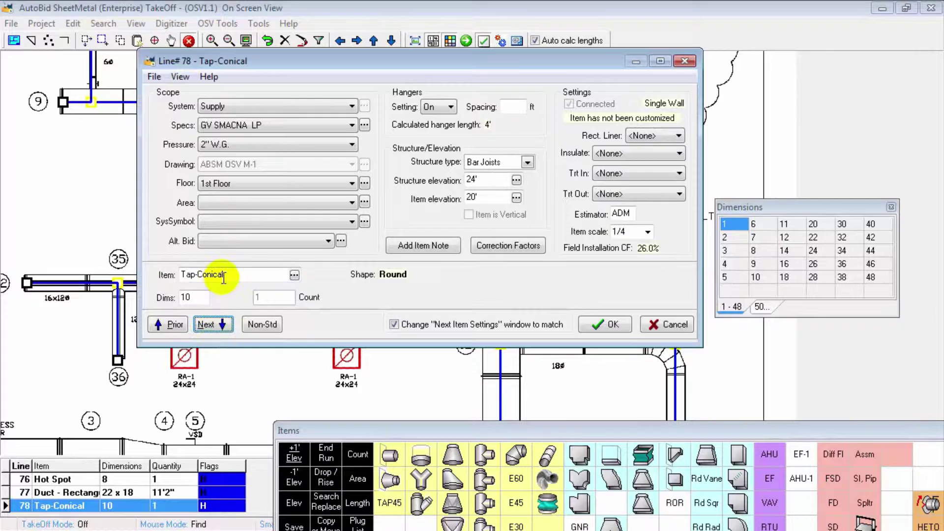
{"action": "left_click", "coordinate": [219, 326]}
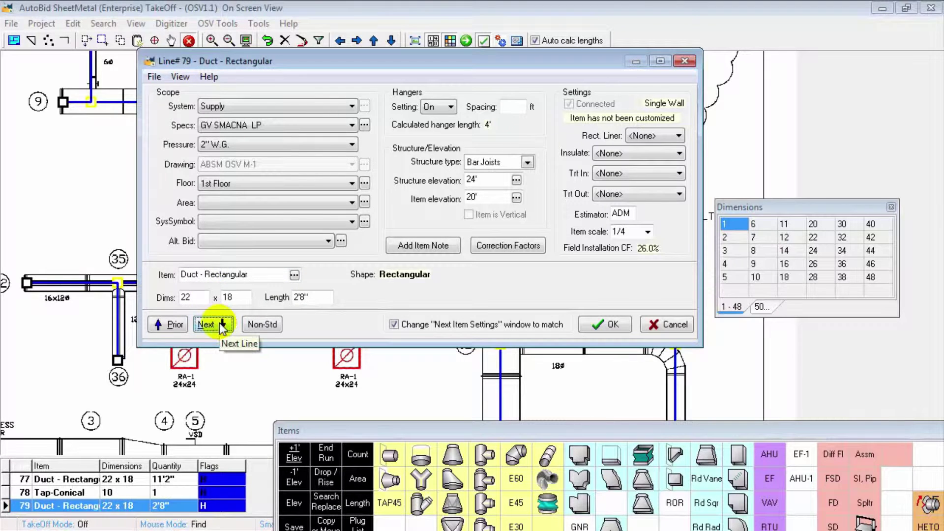
{"action": "left_click", "coordinate": [219, 324]}
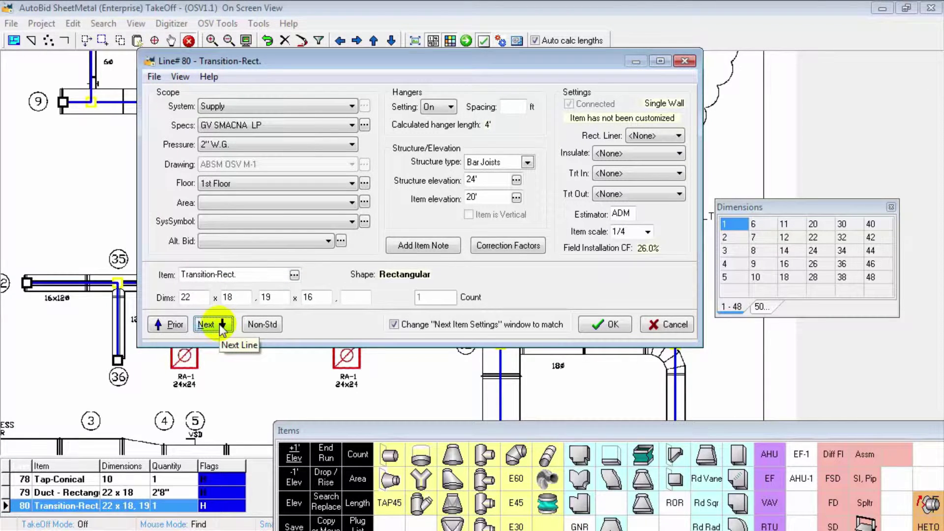
{"action": "left_click", "coordinate": [222, 326]}
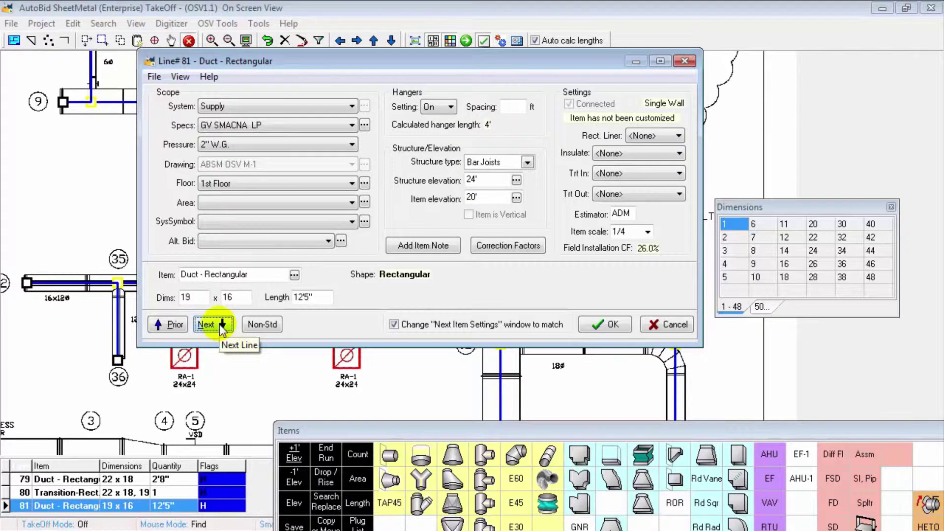
{"action": "left_click", "coordinate": [220, 325]}
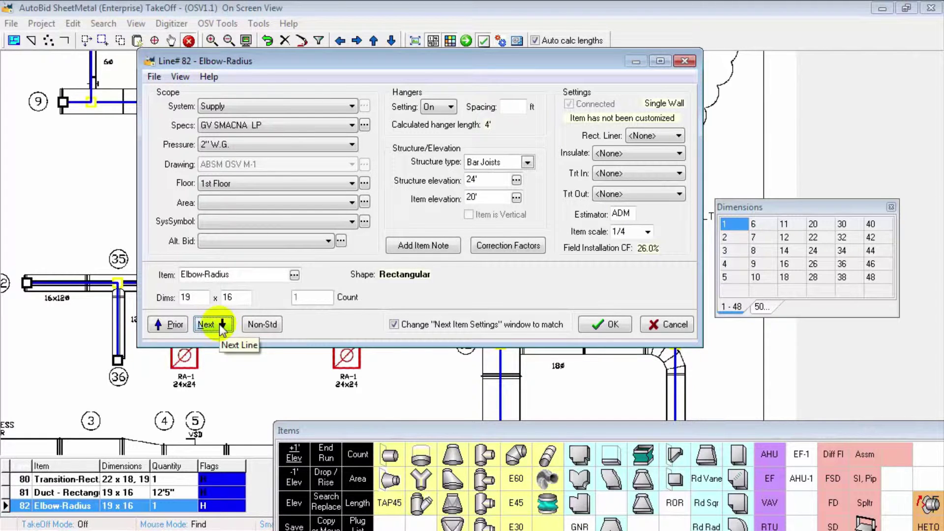
{"action": "left_click", "coordinate": [221, 325]}
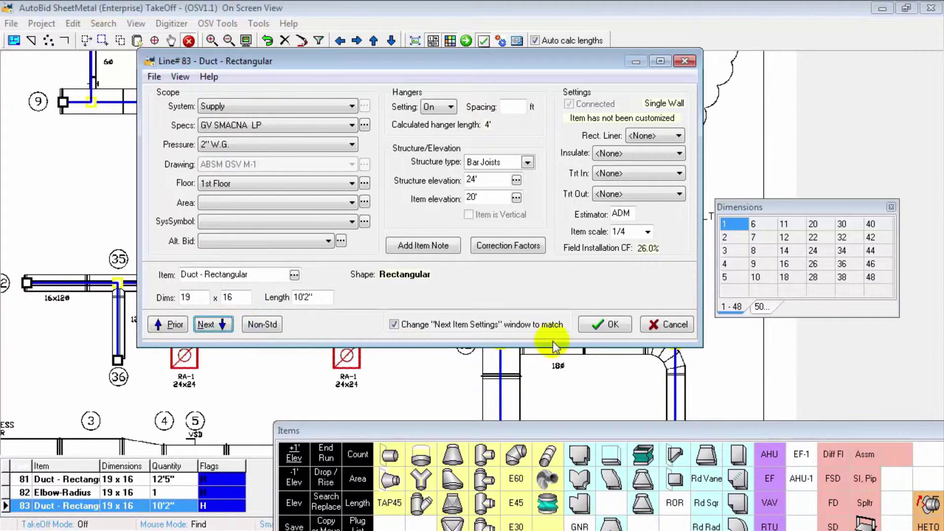
{"action": "left_click", "coordinate": [605, 325]}
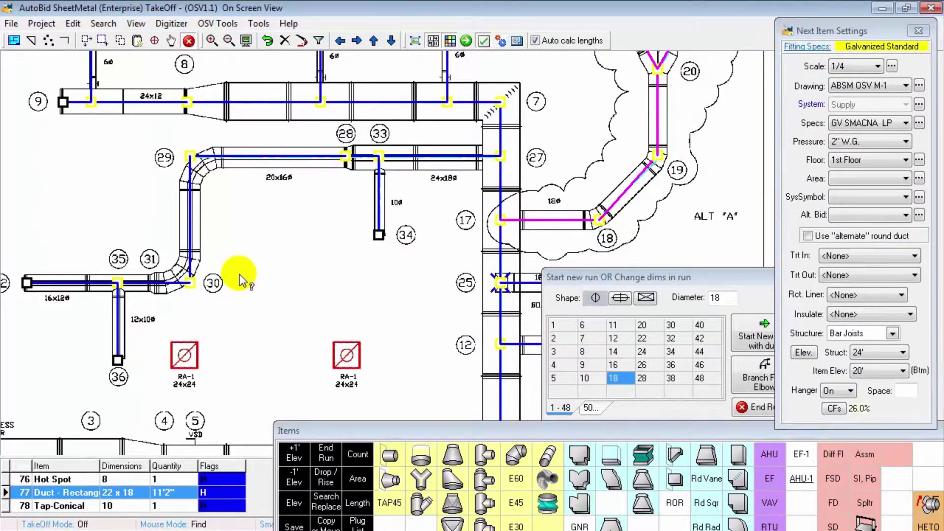